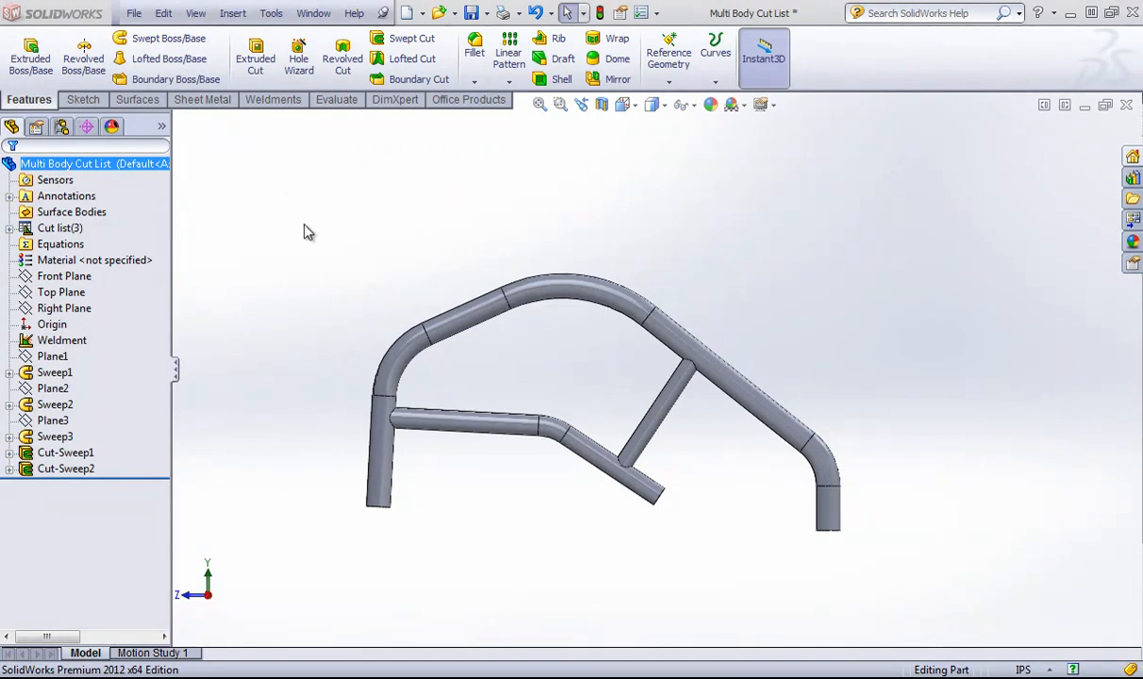
# Undo the weldment conversion and check the part's individual solid bodies in the feature tree
pyautogui.hotkey('ctrl', 'z')
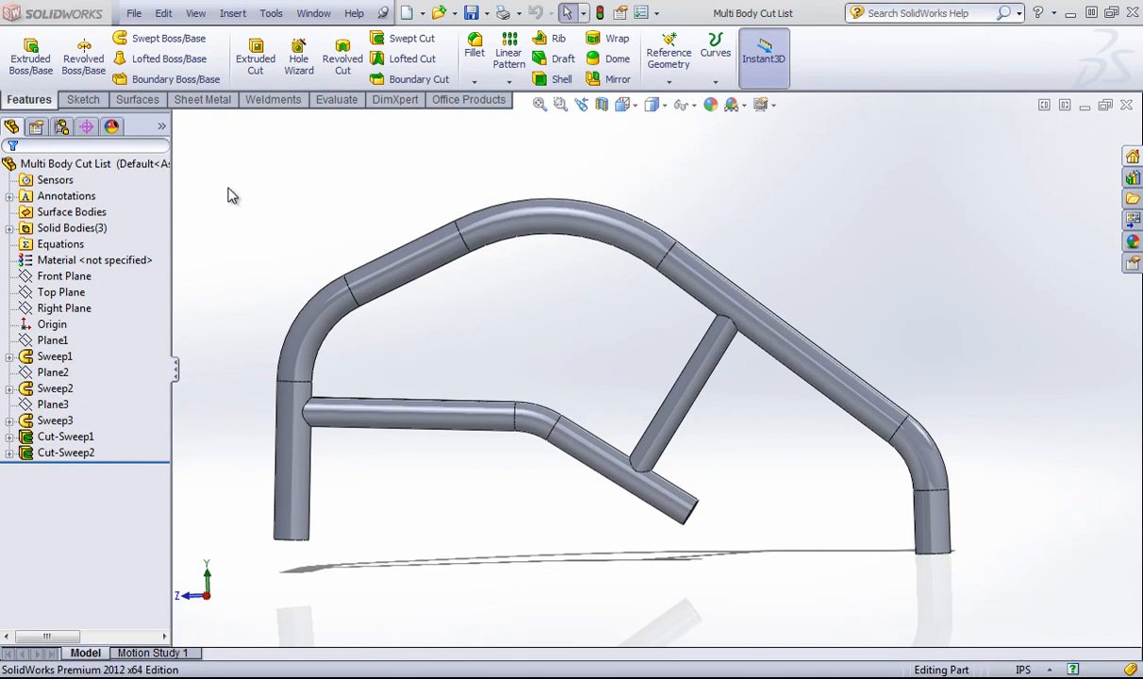
pyautogui.click(8, 228)
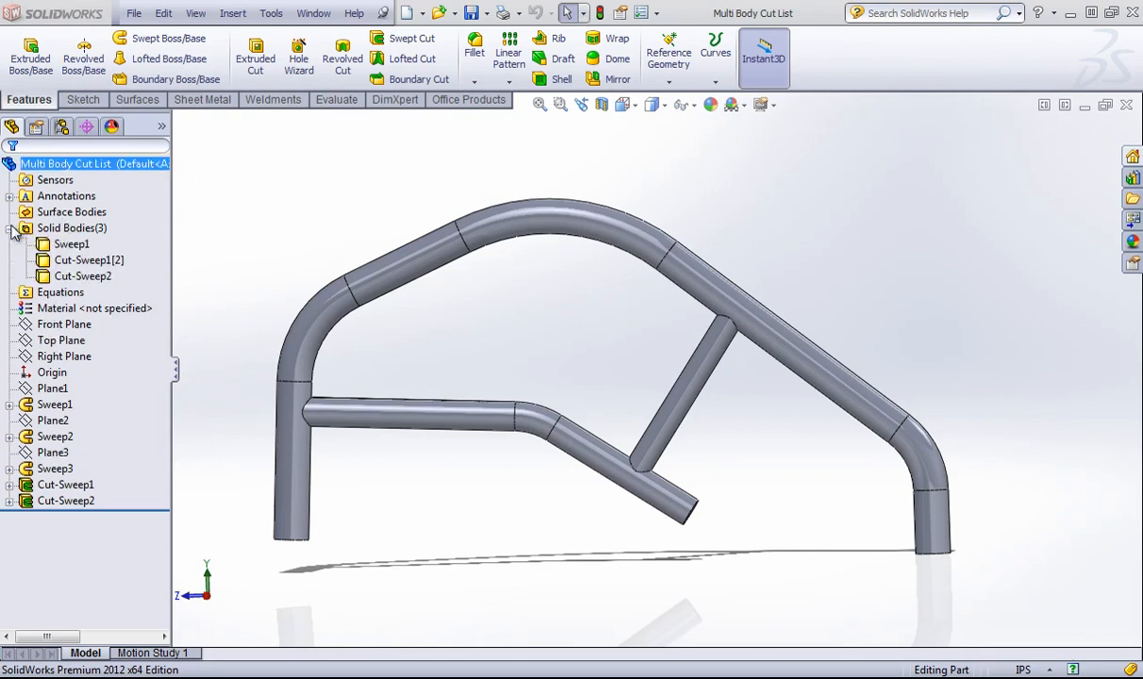
pyautogui.click(9, 228)
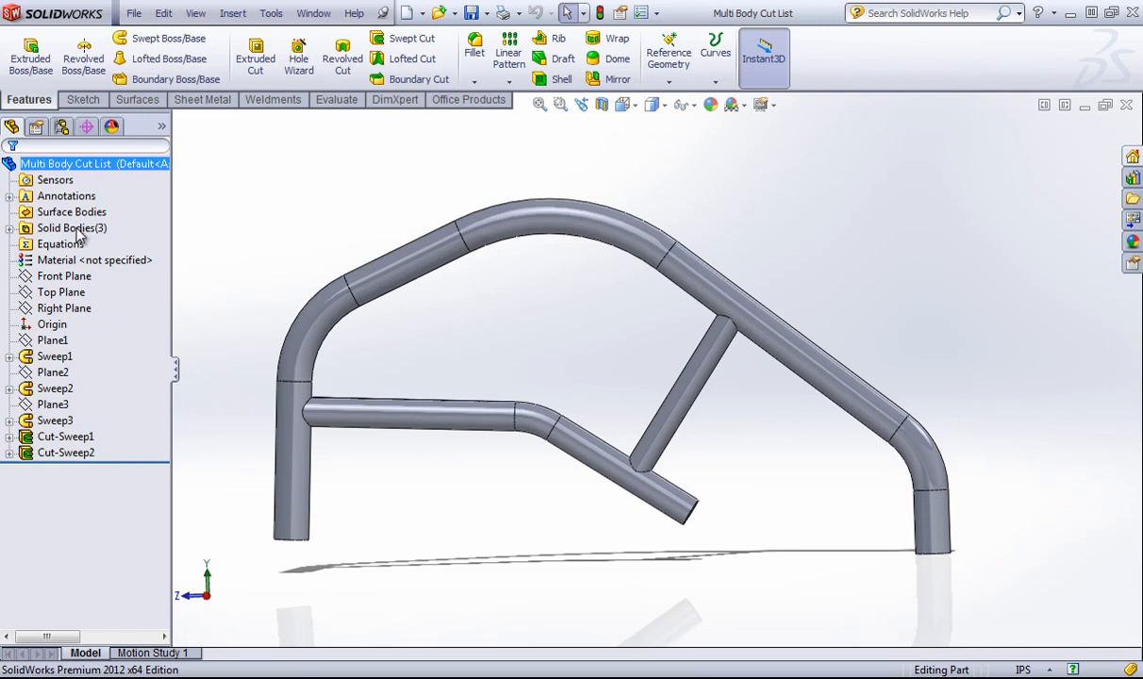
# Add a Weldment feature to the multi-body tube frame part so its solid bodies form a cut list
pyautogui.click(274, 99)
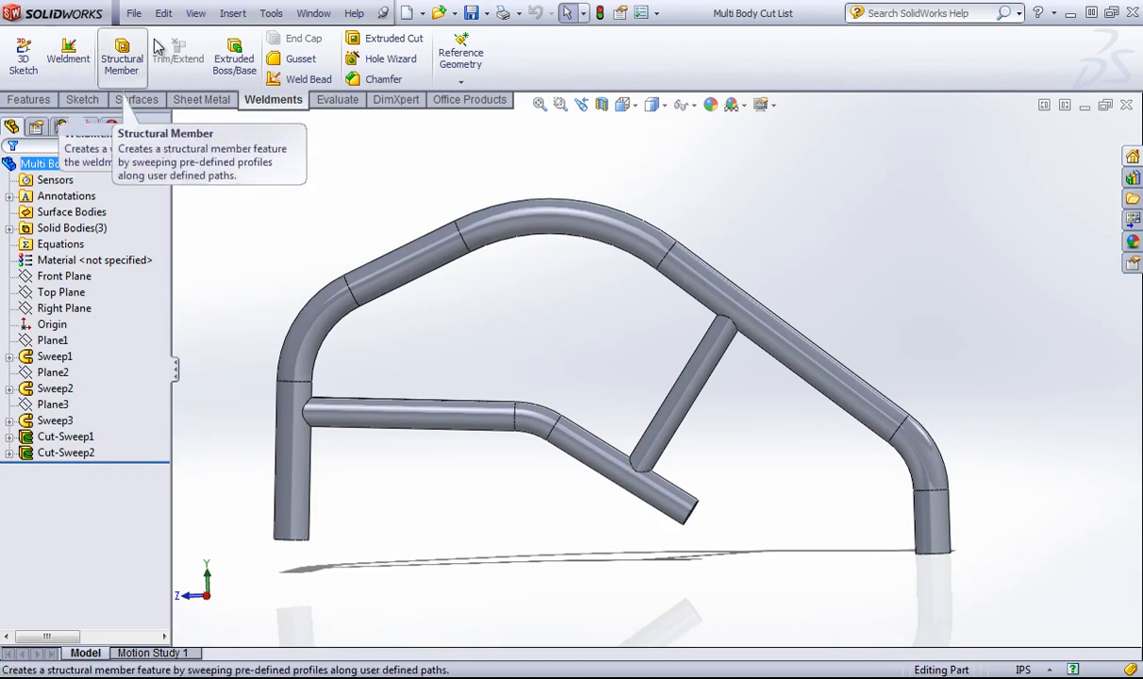
pyautogui.click(233, 13)
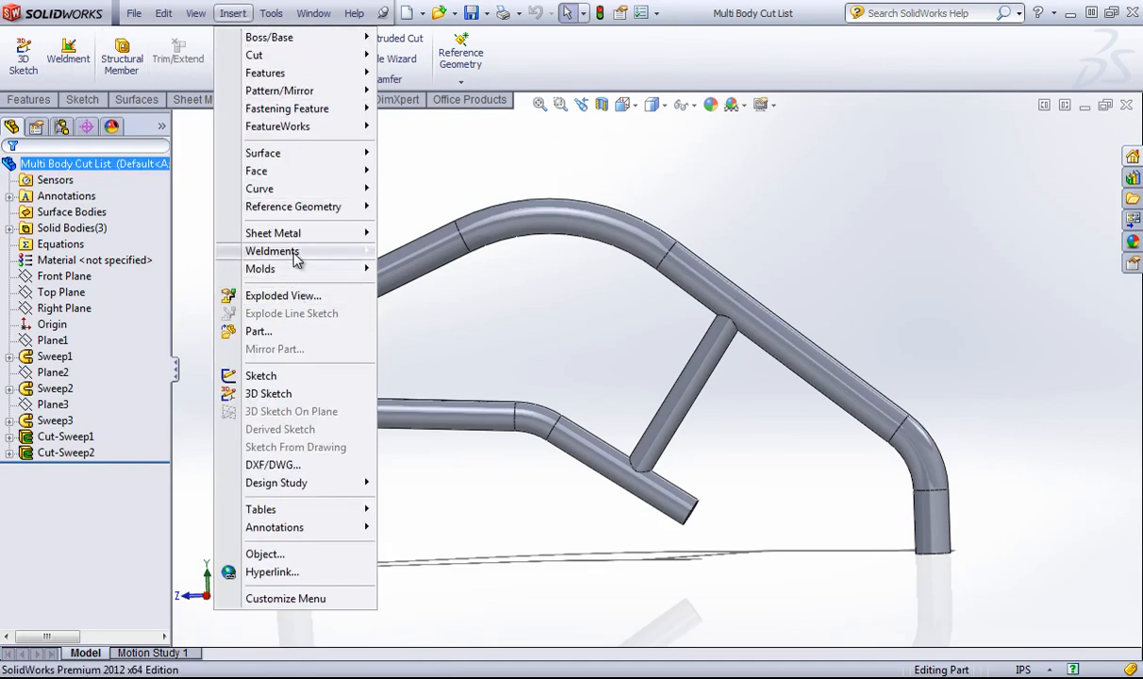
pyautogui.moveTo(288, 251)
pyautogui.click(424, 252)
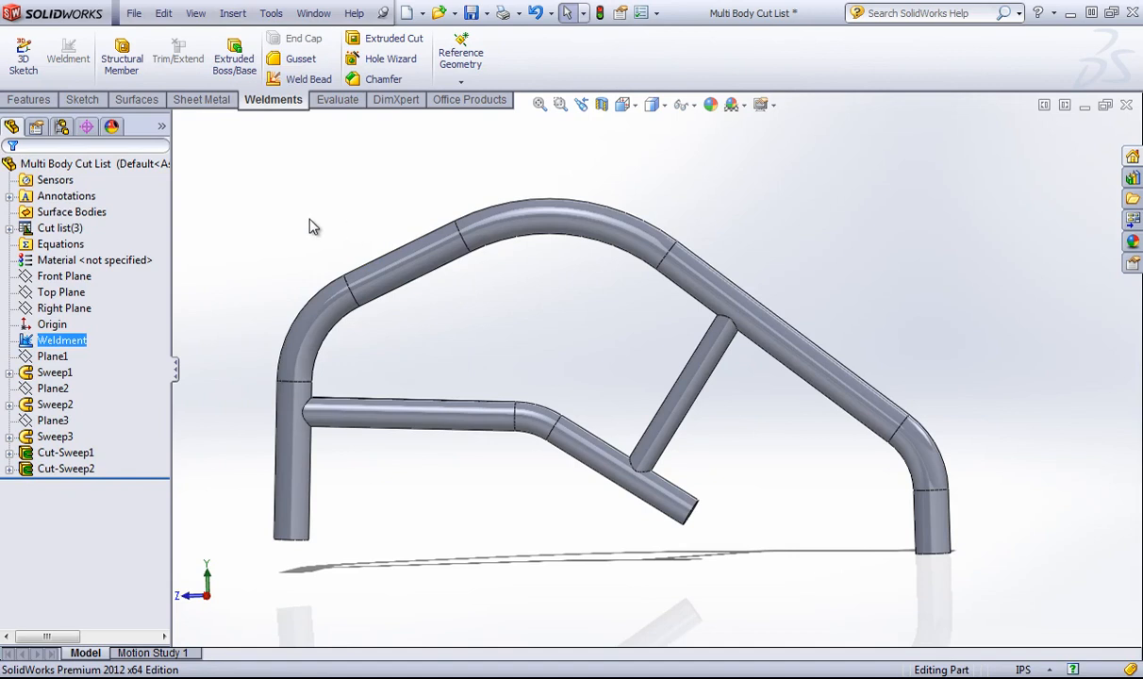
# Update the part's cut list so the three tube bodies are sorted into cut list items
pyautogui.click(8, 228)
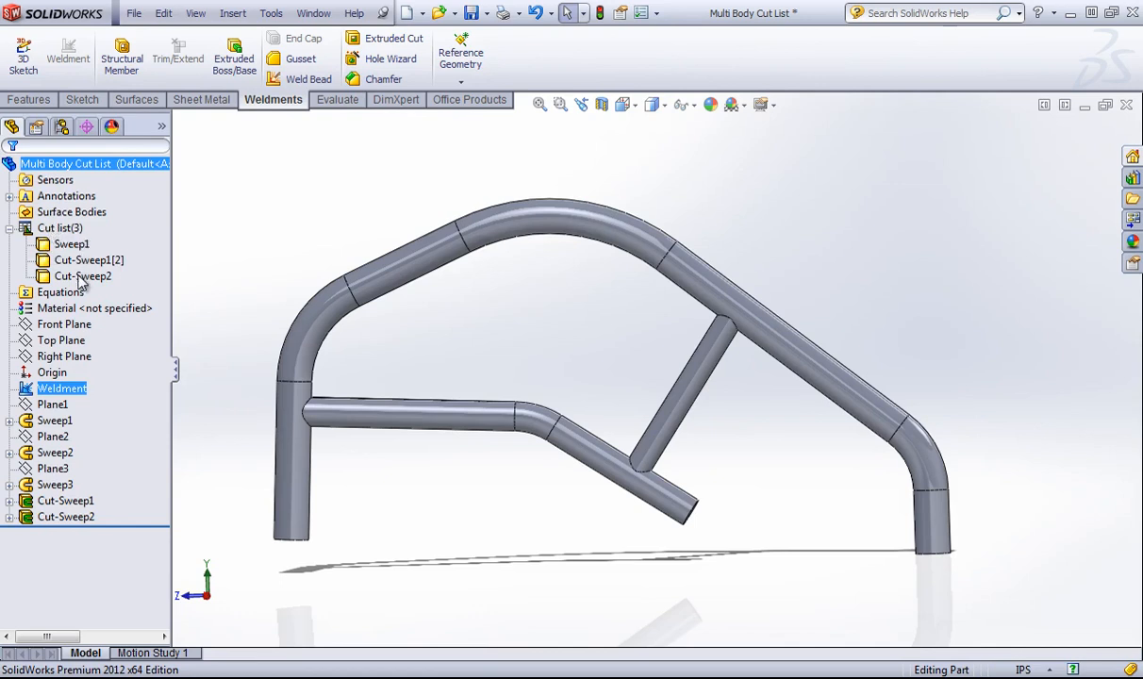
pyautogui.click(9, 229)
pyautogui.click(200, 224)
pyautogui.click(8, 229)
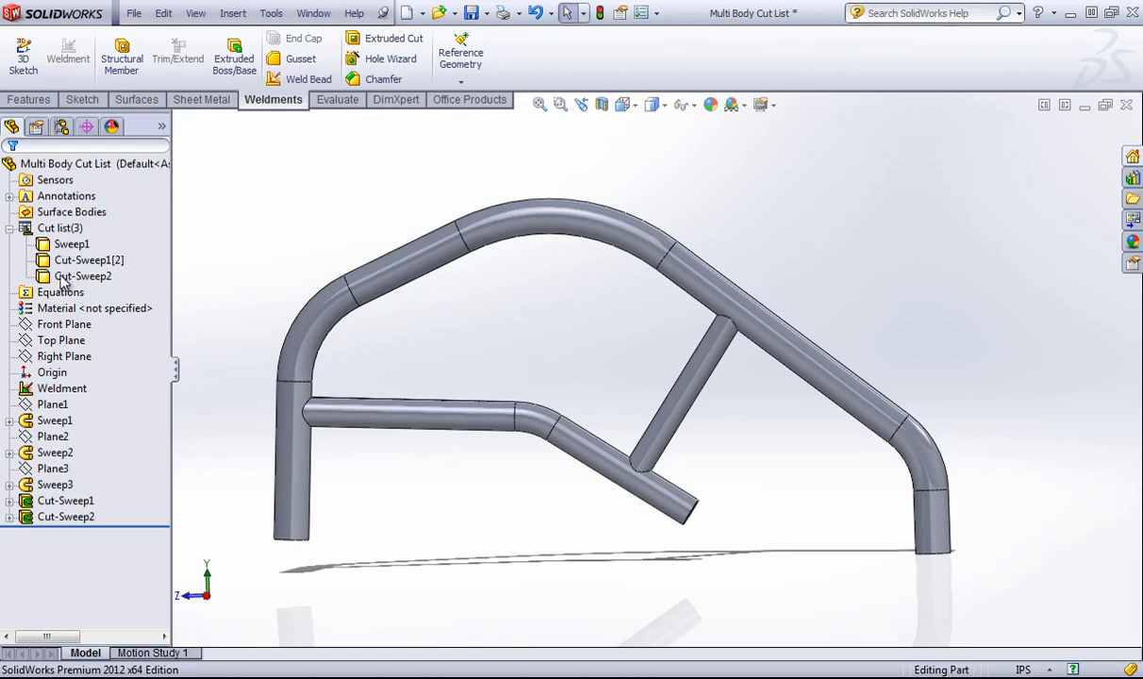
pyautogui.rightClick(55, 226)
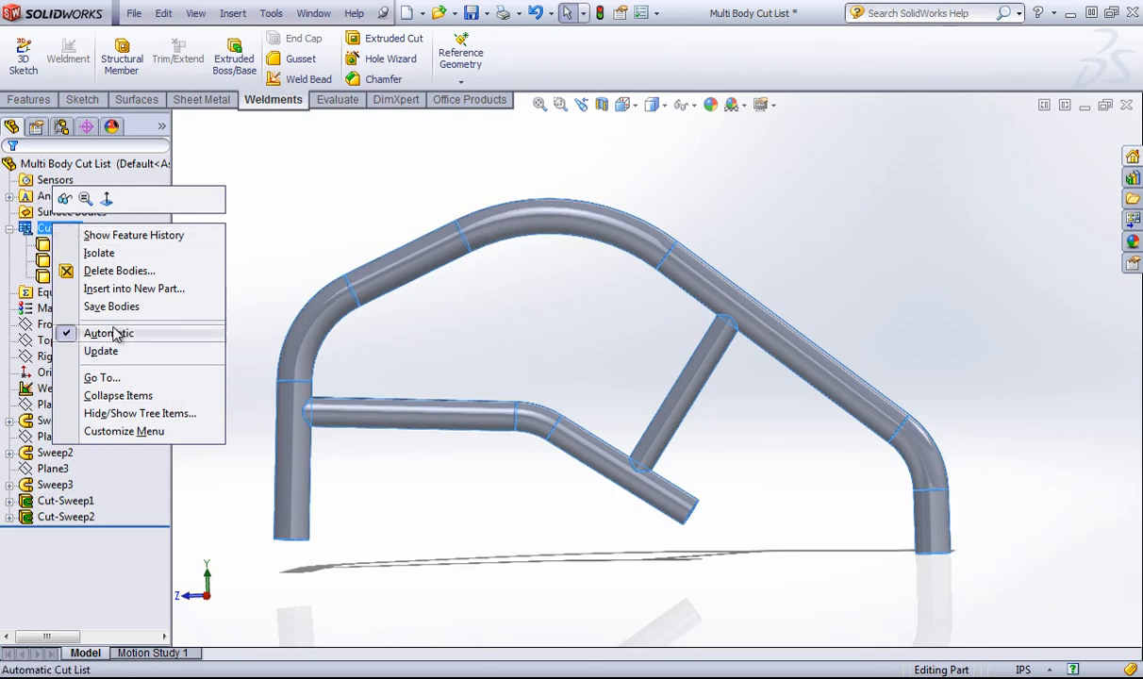
pyautogui.click(113, 356)
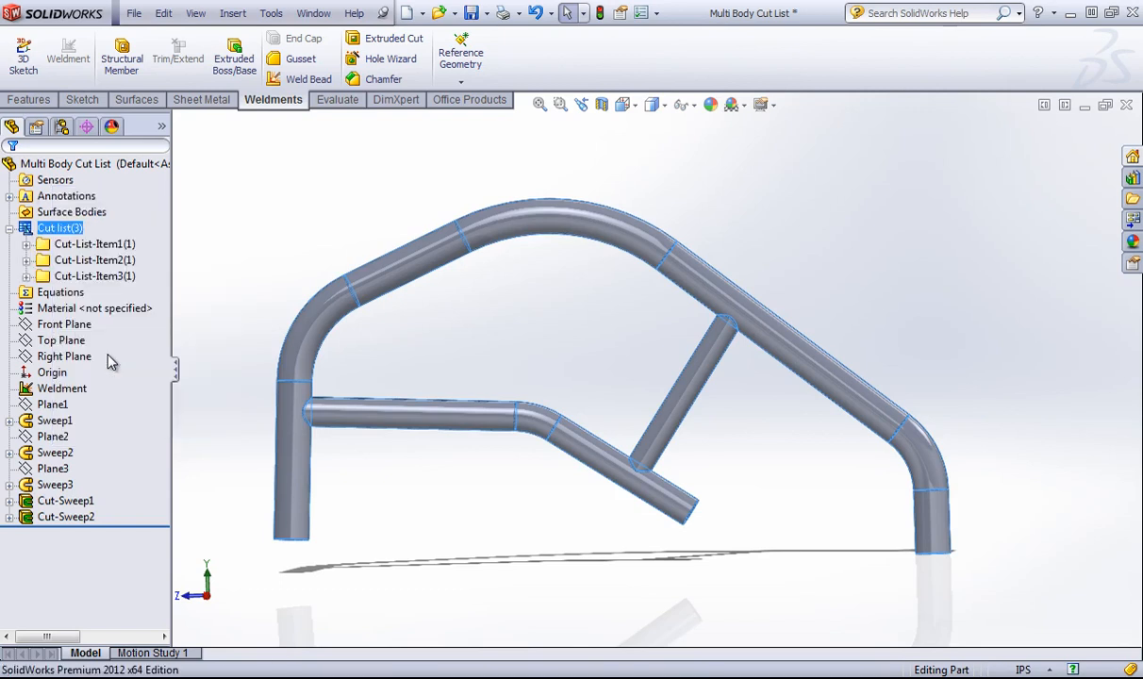
pyautogui.click(244, 205)
pyautogui.click(10, 228)
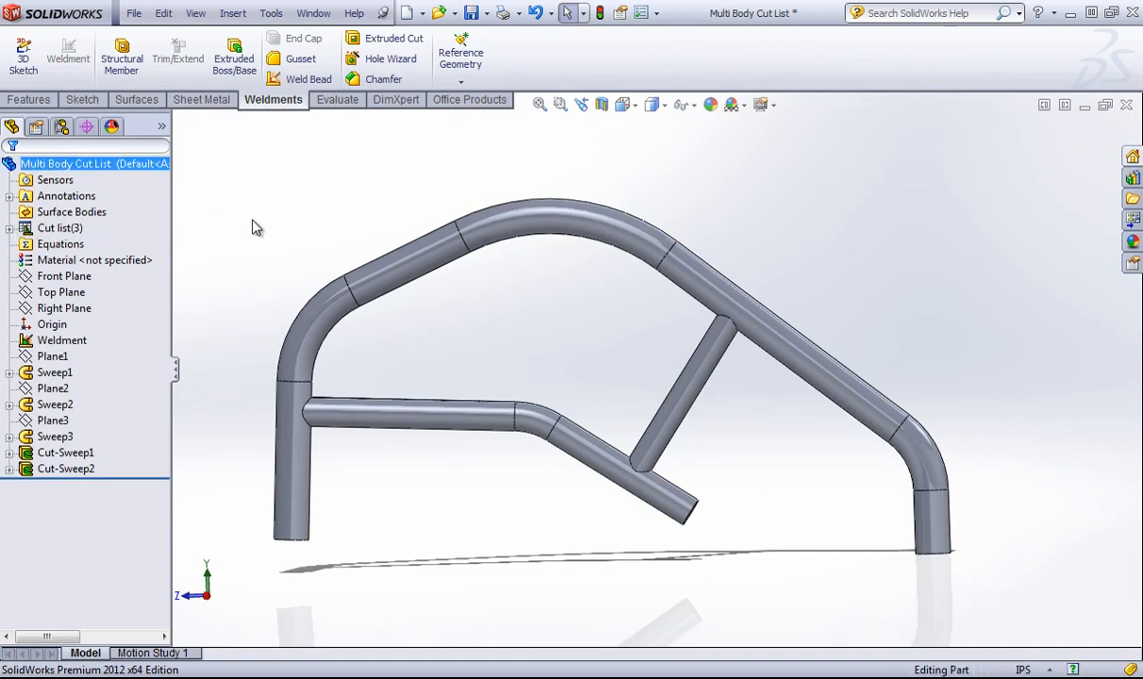
# Create an A (ANSI) Landscape drawing from the part with the Drawing template and place the Right view in the sheet's upper left
pyautogui.click(135, 13)
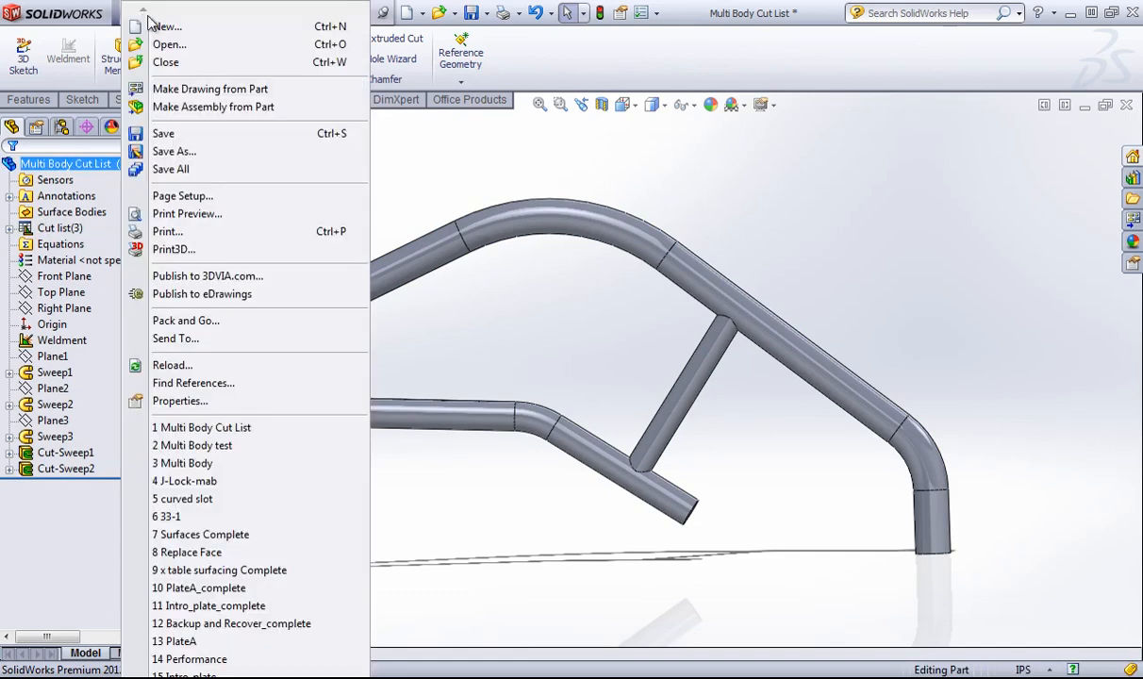
pyautogui.click(135, 13)
pyautogui.click(135, 13)
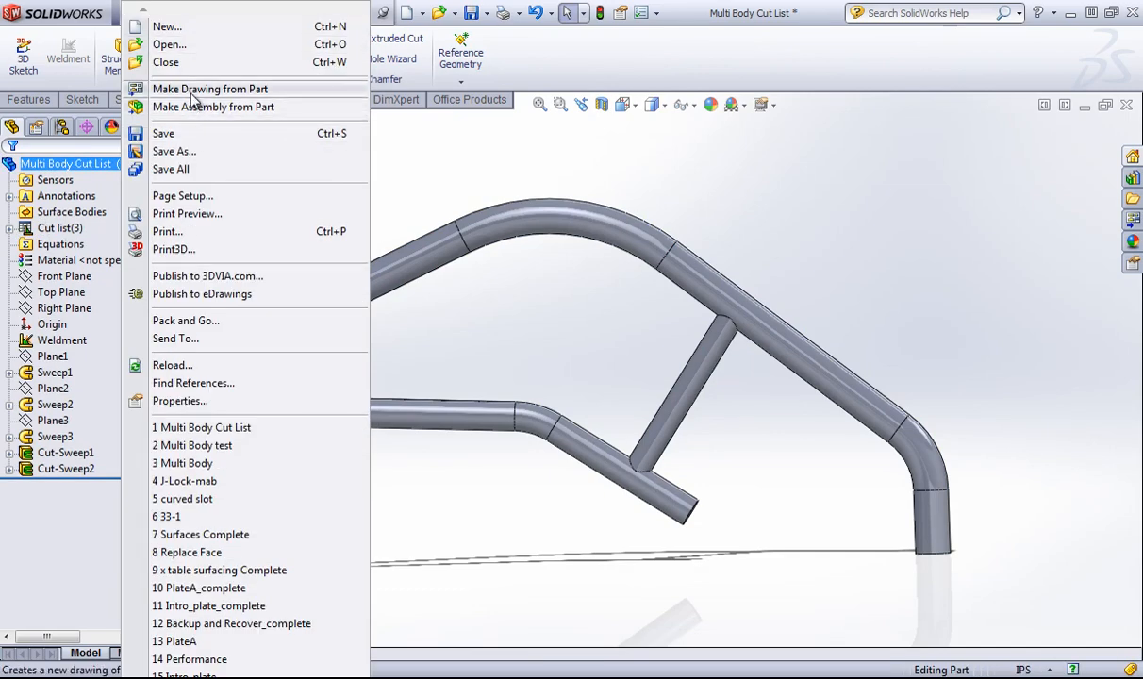
pyautogui.click(193, 90)
pyautogui.click(421, 332)
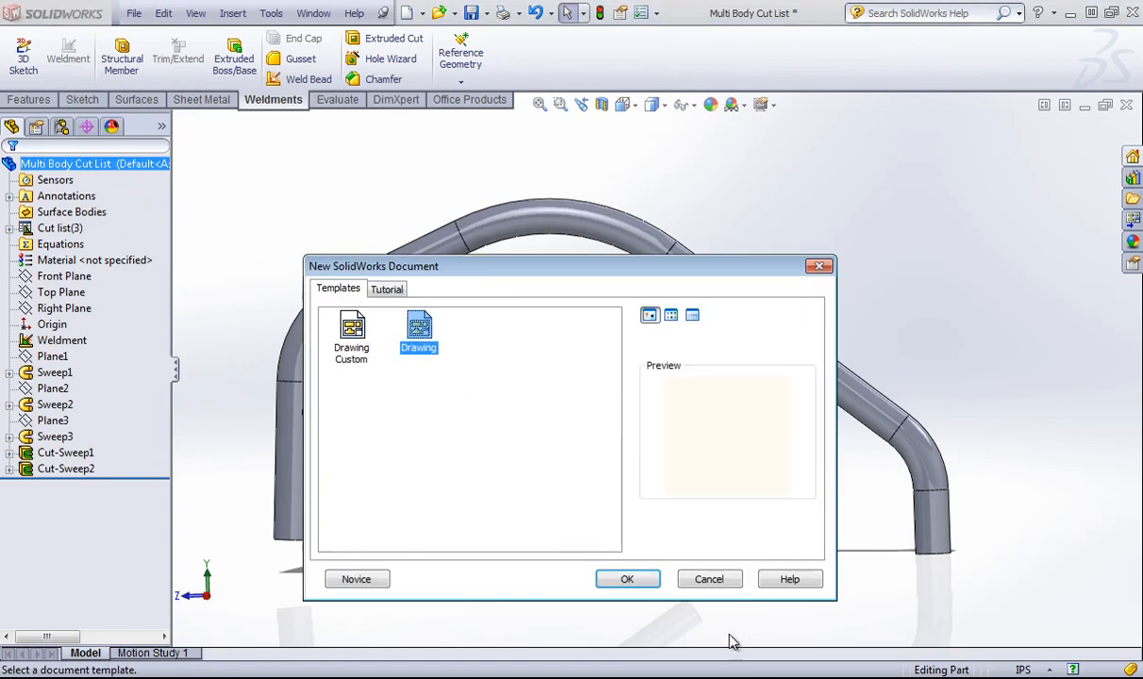
pyautogui.click(622, 576)
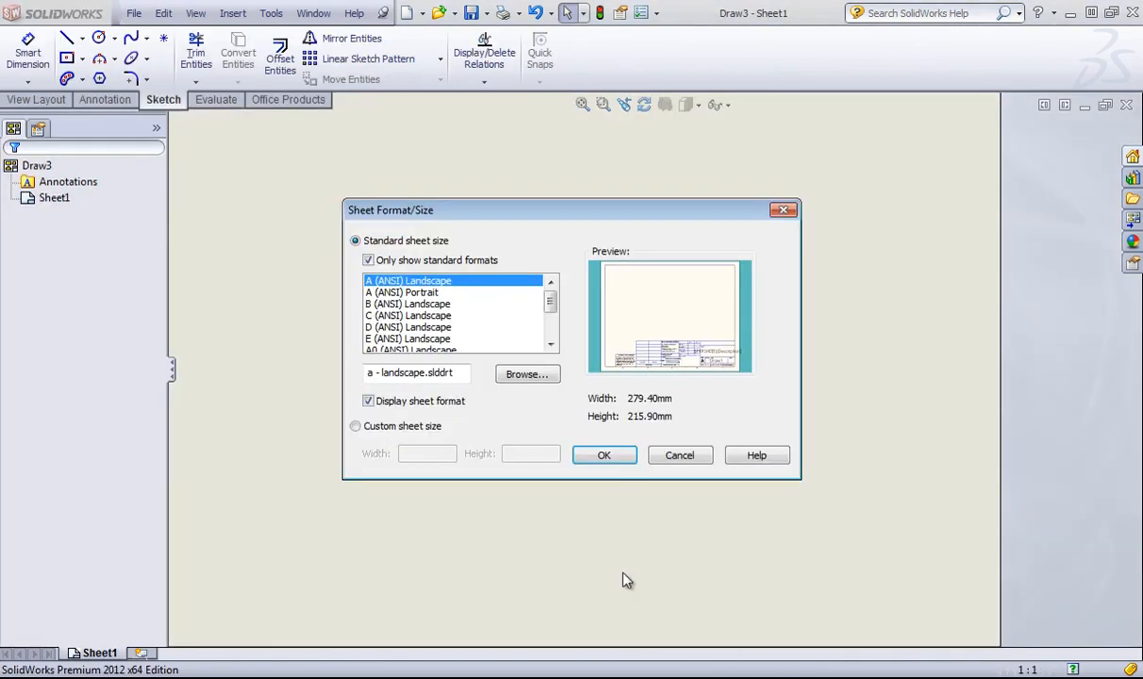
pyautogui.click(604, 457)
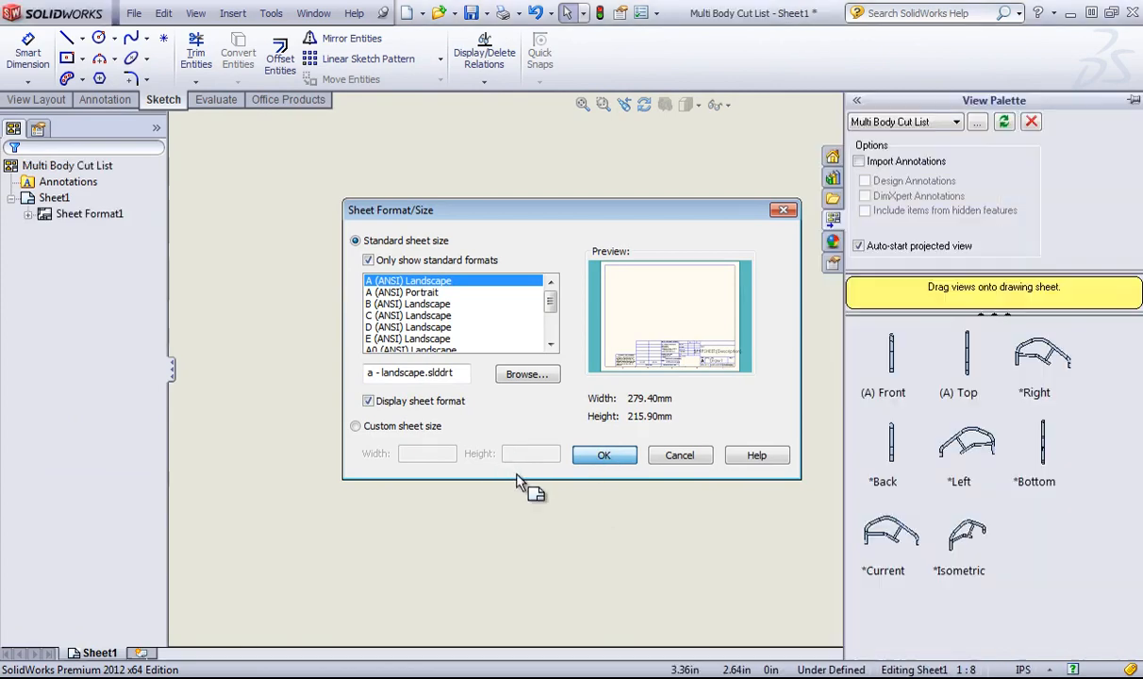
pyautogui.moveTo(1032, 351)
pyautogui.mouseDown()
pyautogui.moveTo(839, 325)
pyautogui.moveTo(457, 239)
pyautogui.moveTo(458, 225)
pyautogui.mouseUp()
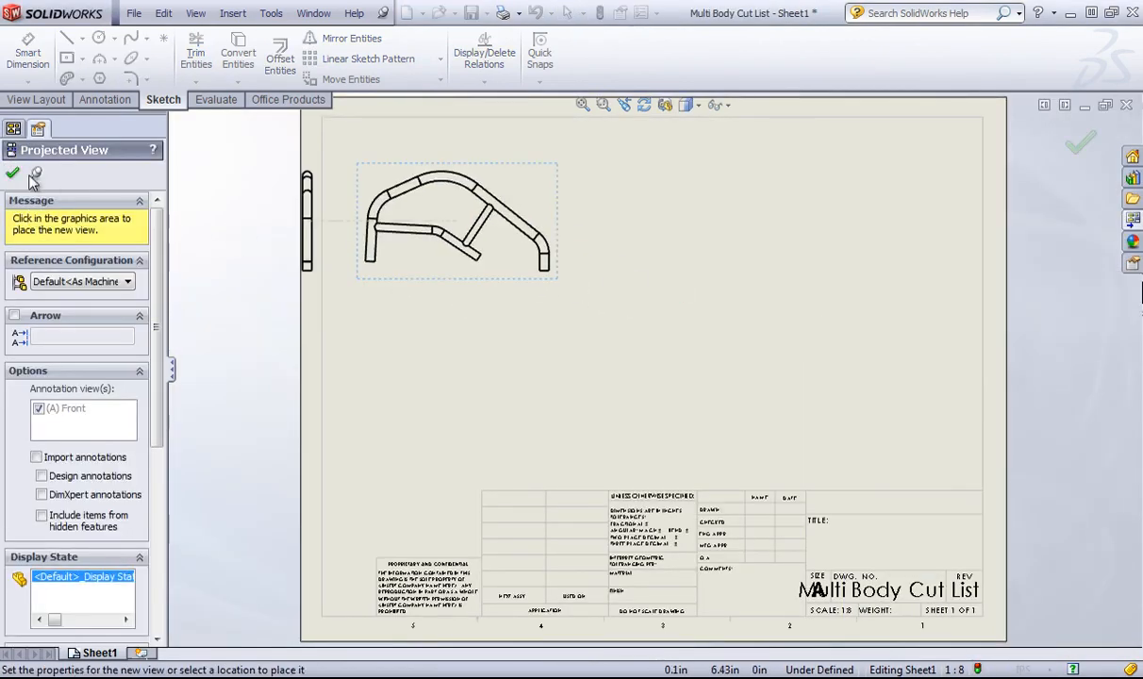
pyautogui.click(15, 174)
# Insert a weldment cut list table for the frame view using the cut list template, and fit it within the sheet beside the view
pyautogui.click(233, 14)
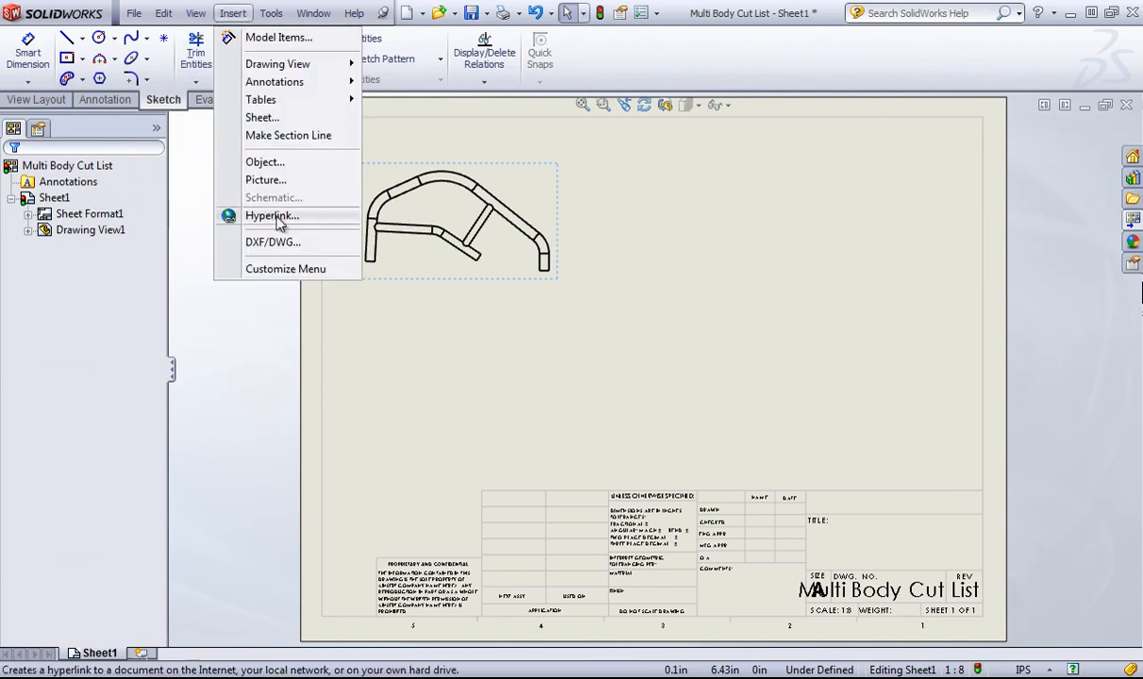
pyautogui.moveTo(290, 111)
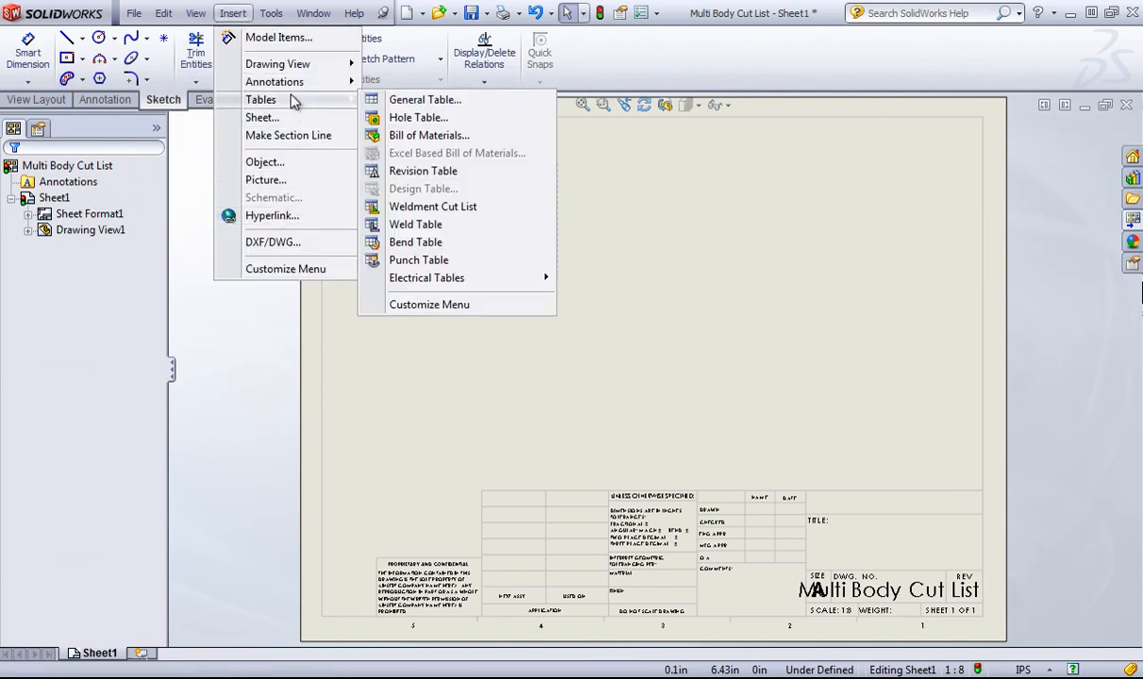
pyautogui.click(429, 206)
pyautogui.click(554, 185)
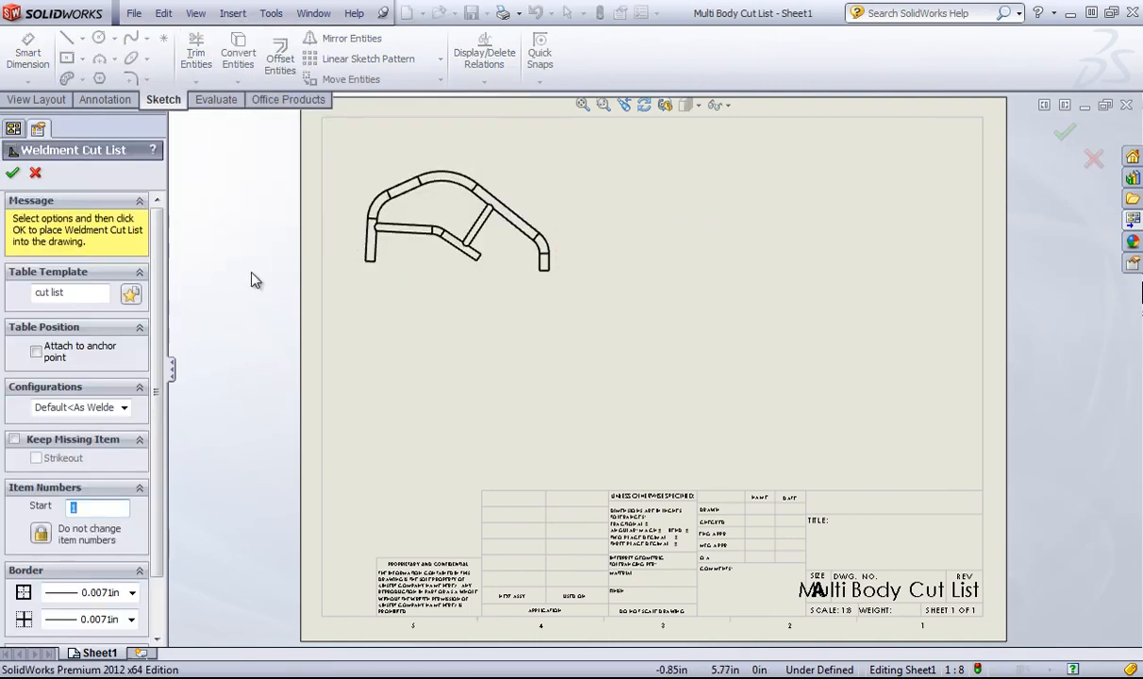
pyautogui.click(12, 172)
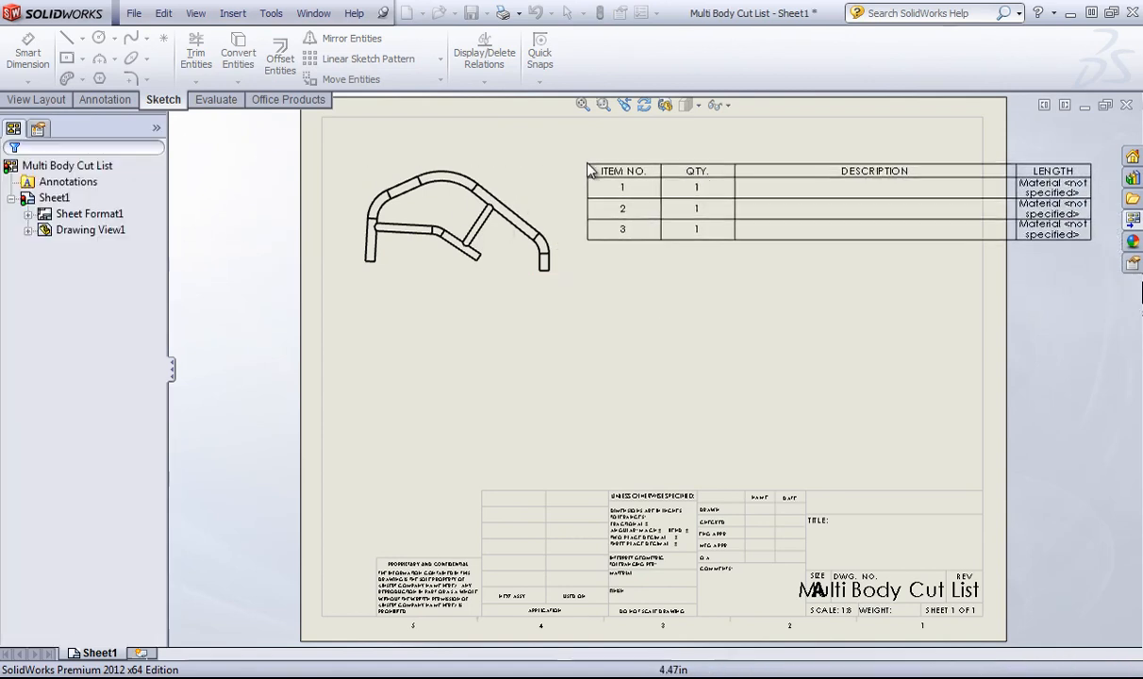
pyautogui.click(562, 142)
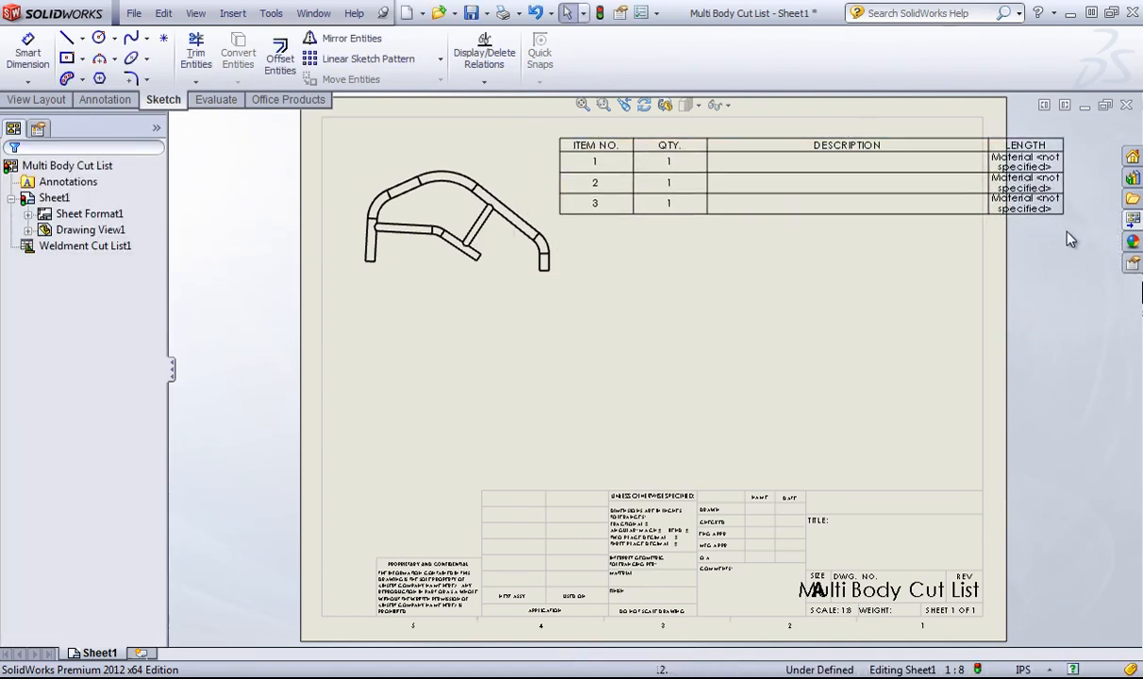
pyautogui.moveTo(1062, 215); pyautogui.dragTo(935, 346)
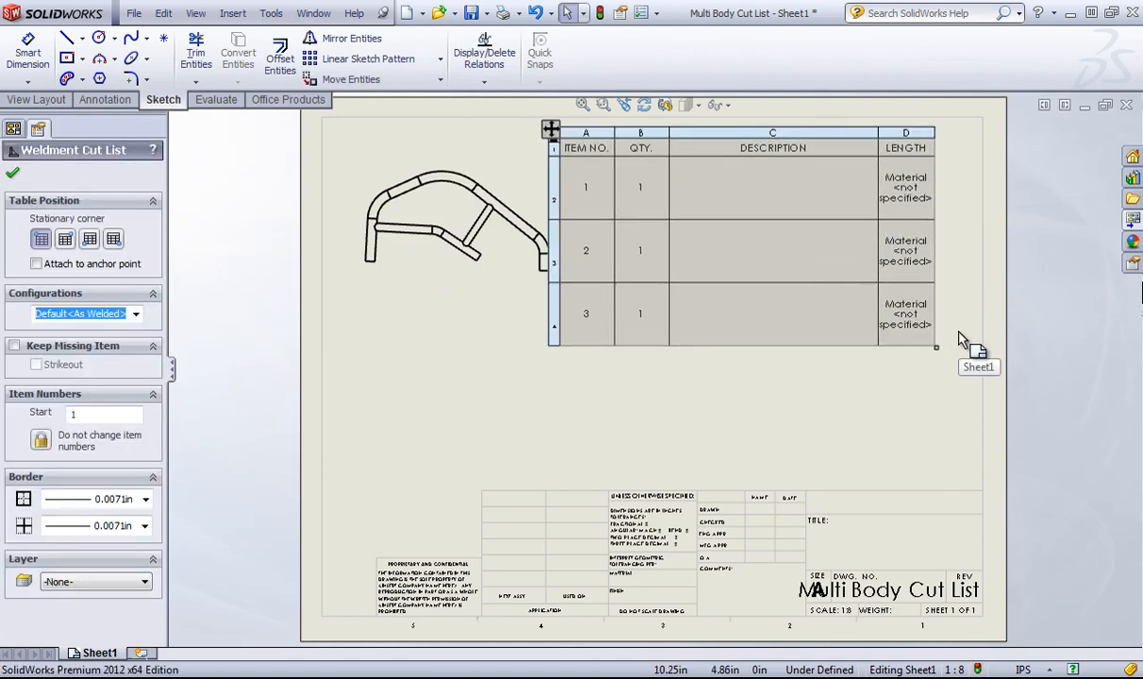
pyautogui.moveTo(551, 129); pyautogui.dragTo(570, 146)
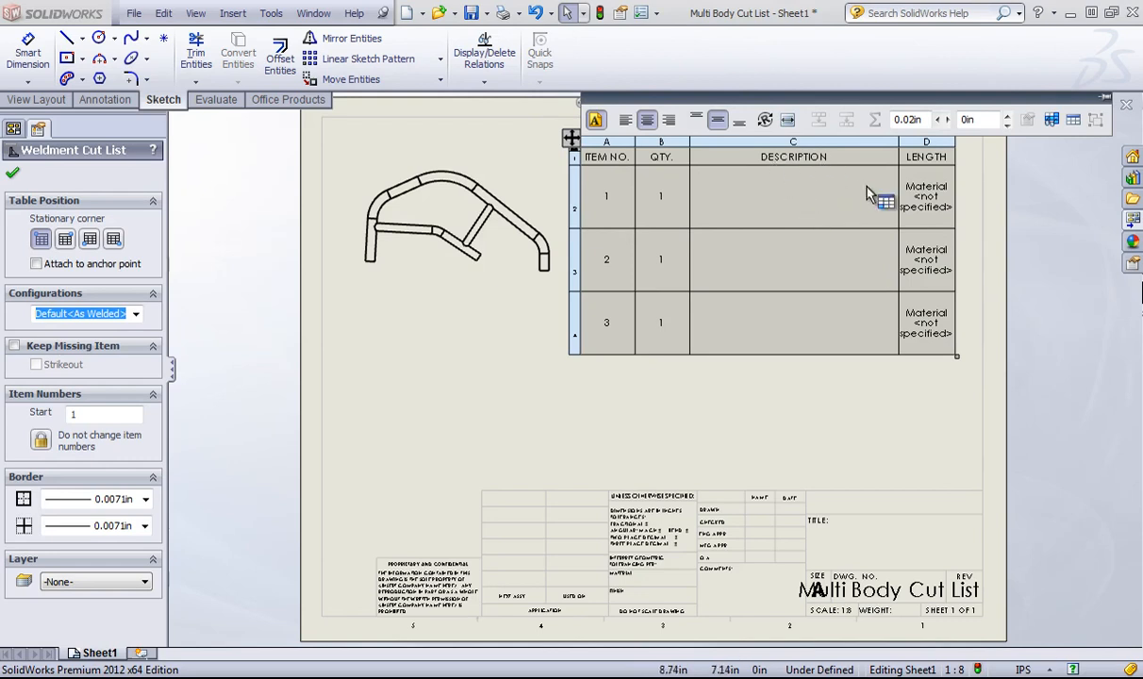
# Rename the cut list table's LENGTH column header to Material
pyautogui.click(933, 158)
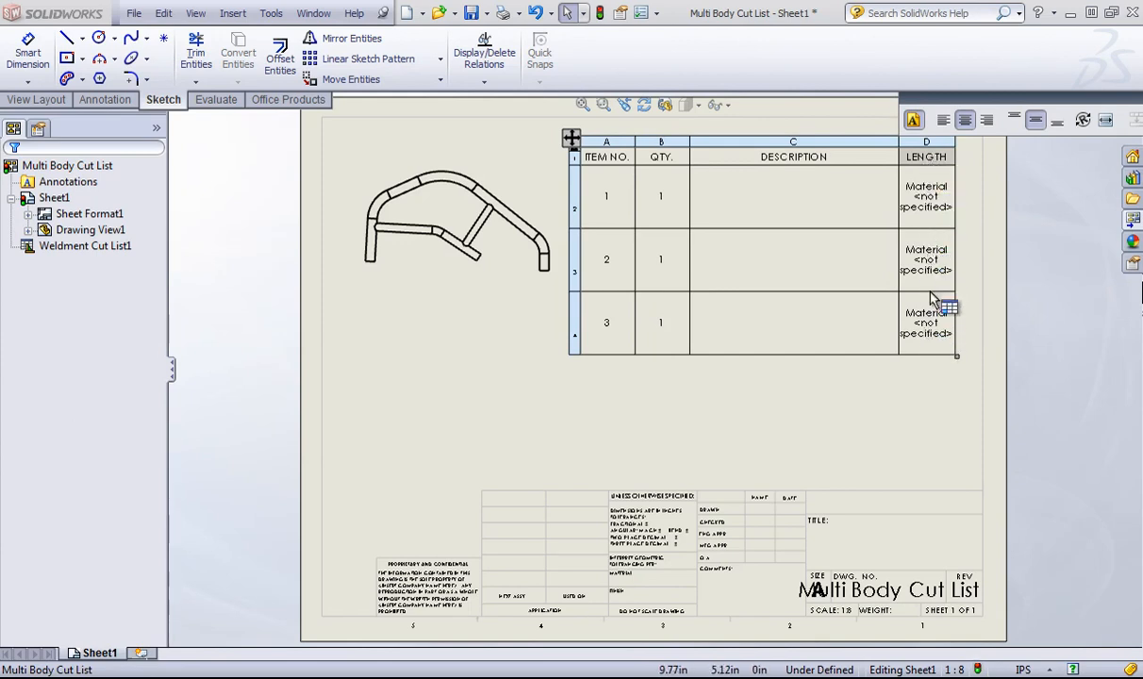
pyautogui.doubleClick(941, 159)
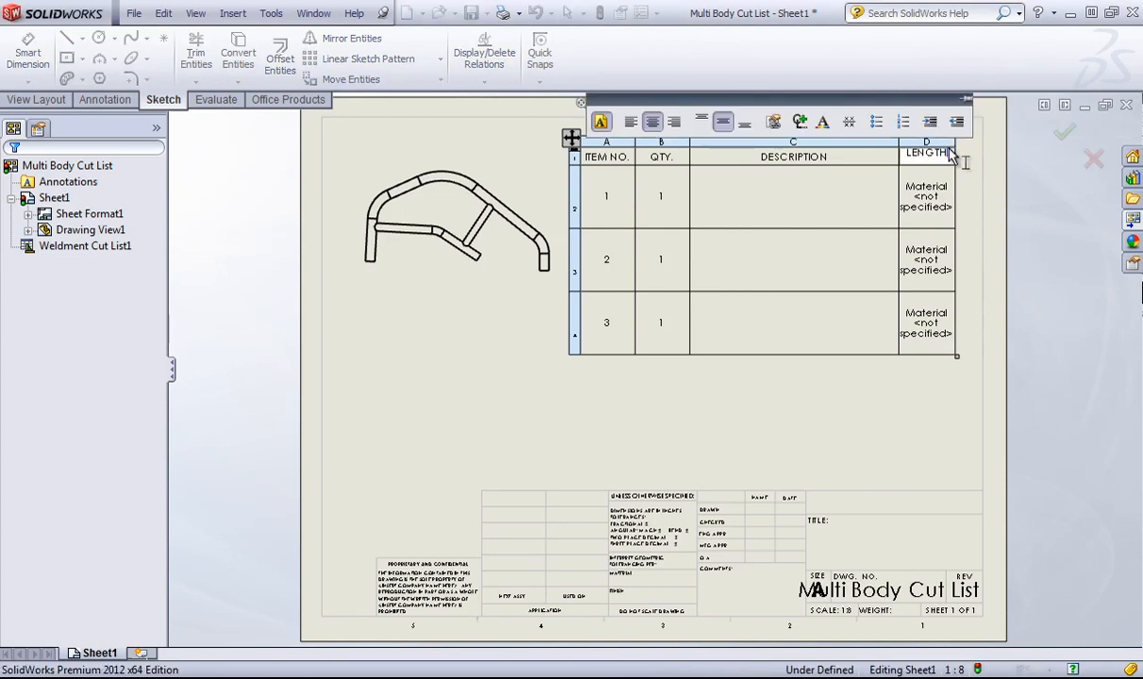
pyautogui.write('Matl')
pyautogui.write('rial')
pyautogui.click(935, 223)
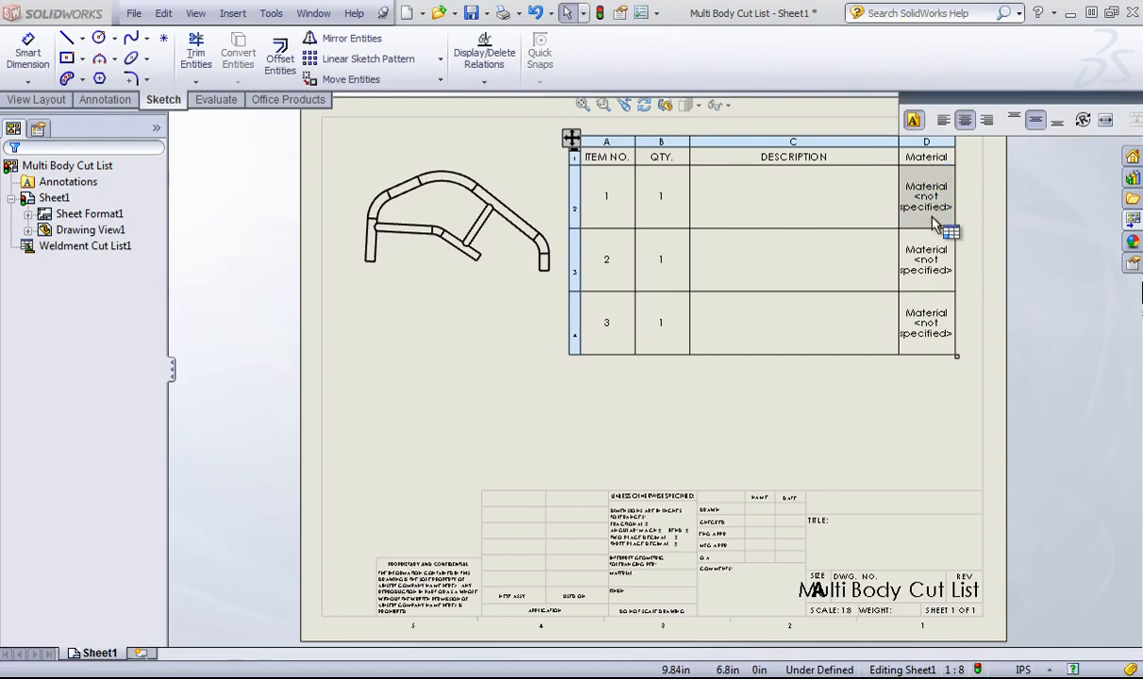
# Switch to the Multi Body Cut List part and assign Cast Alloy Steel to the Sweep1 body in Cut-List-Item1
pyautogui.click(313, 13)
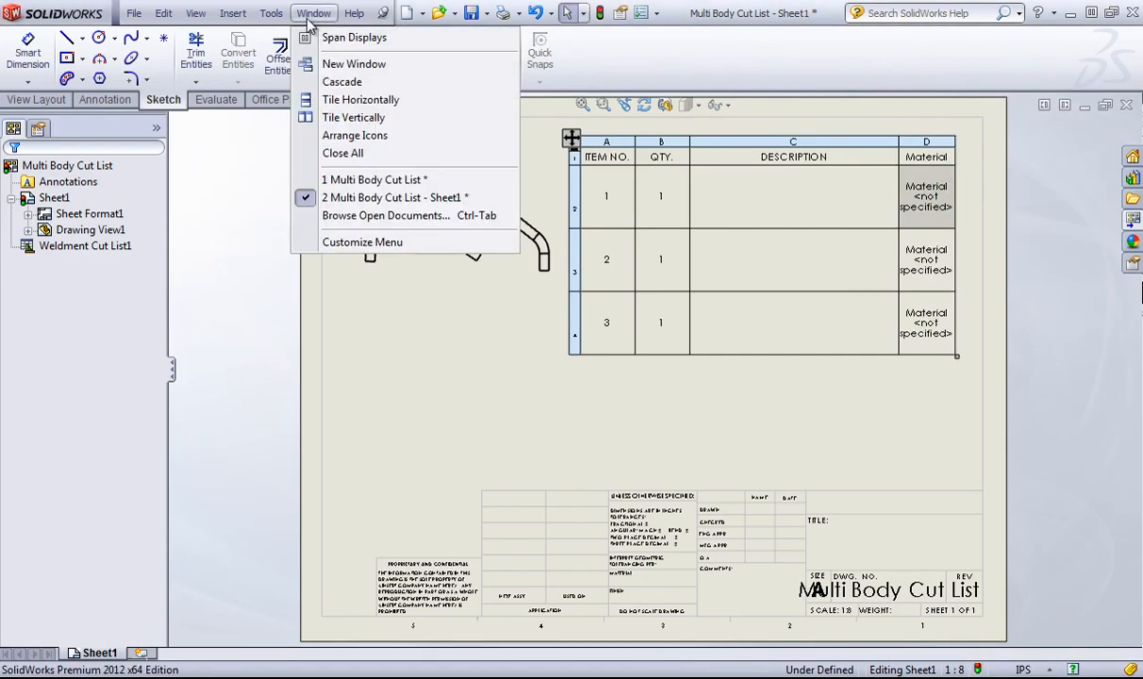
pyautogui.click(358, 182)
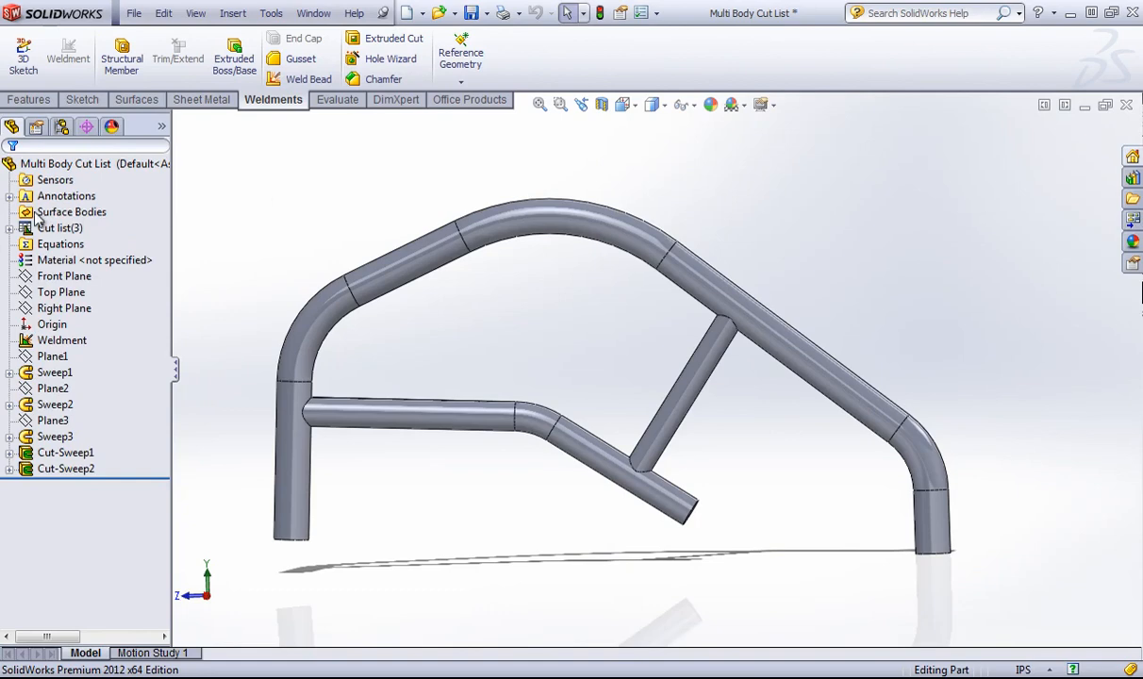
pyautogui.click(8, 228)
pyautogui.click(26, 244)
pyautogui.rightClick(89, 260)
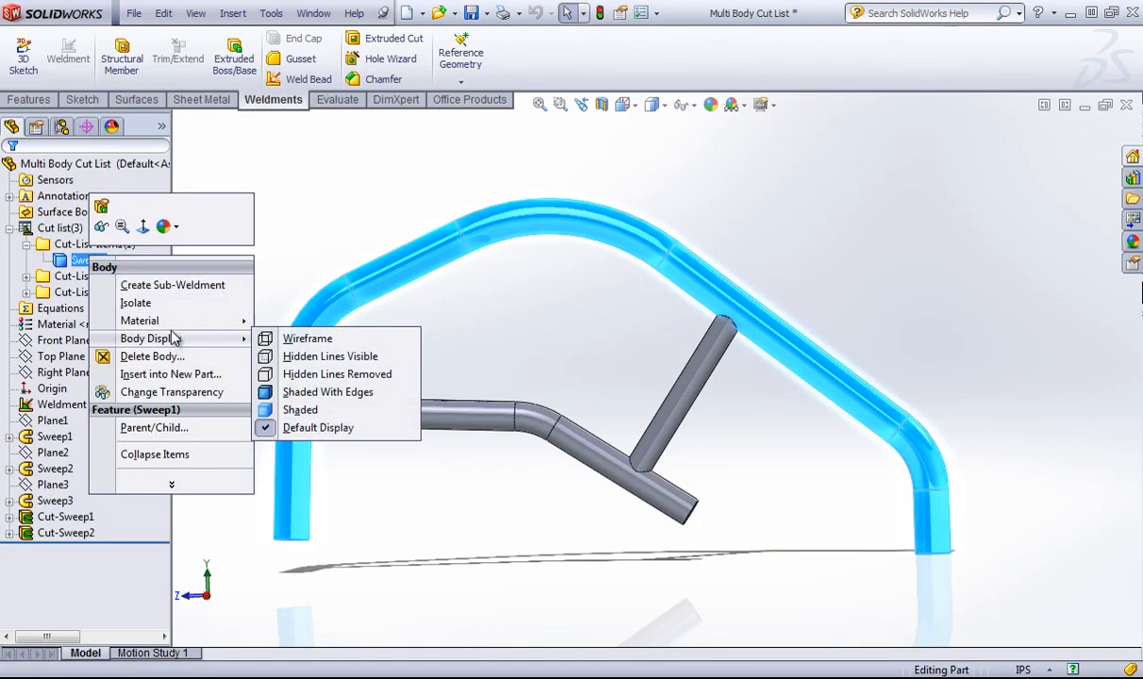
pyautogui.moveTo(212, 321)
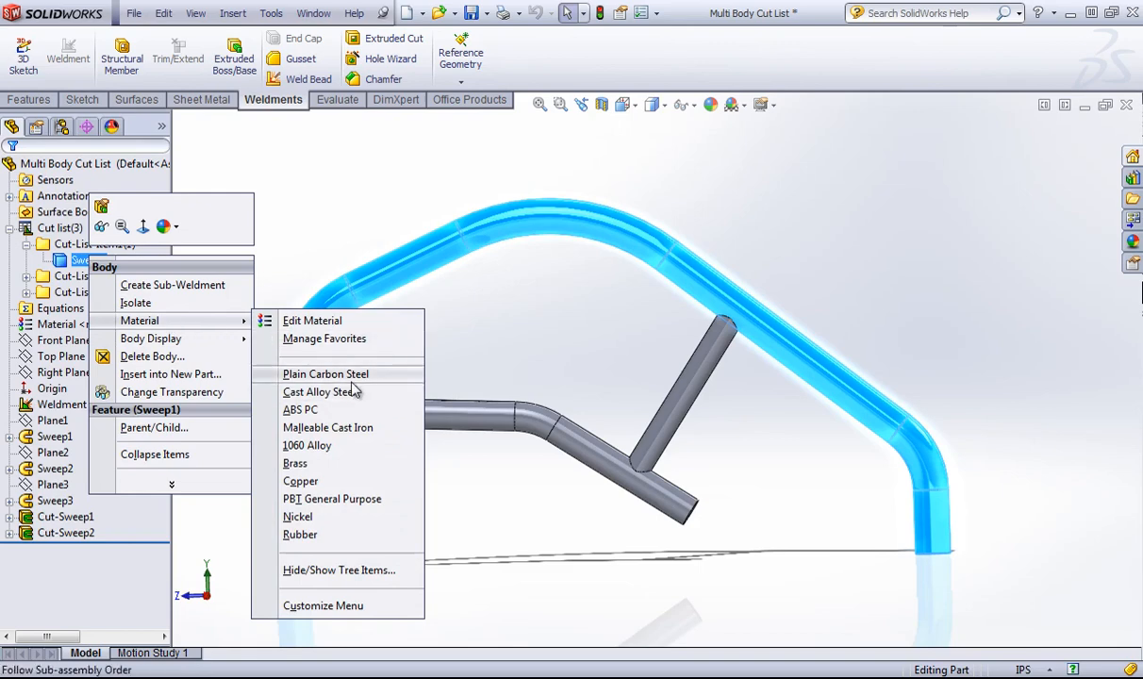
pyautogui.click(302, 392)
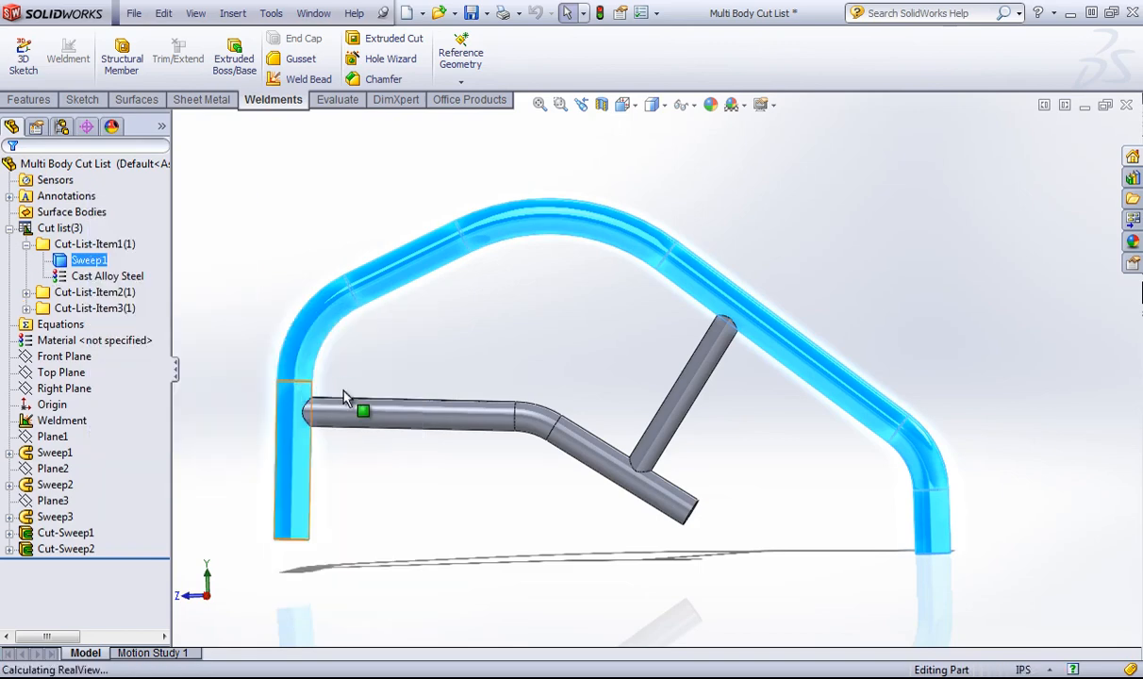
# Assign Plain Carbon Steel to the Cut-Sweep1[2] body in Cut-List-Item2
pyautogui.click(26, 292)
pyautogui.rightClick(75, 311)
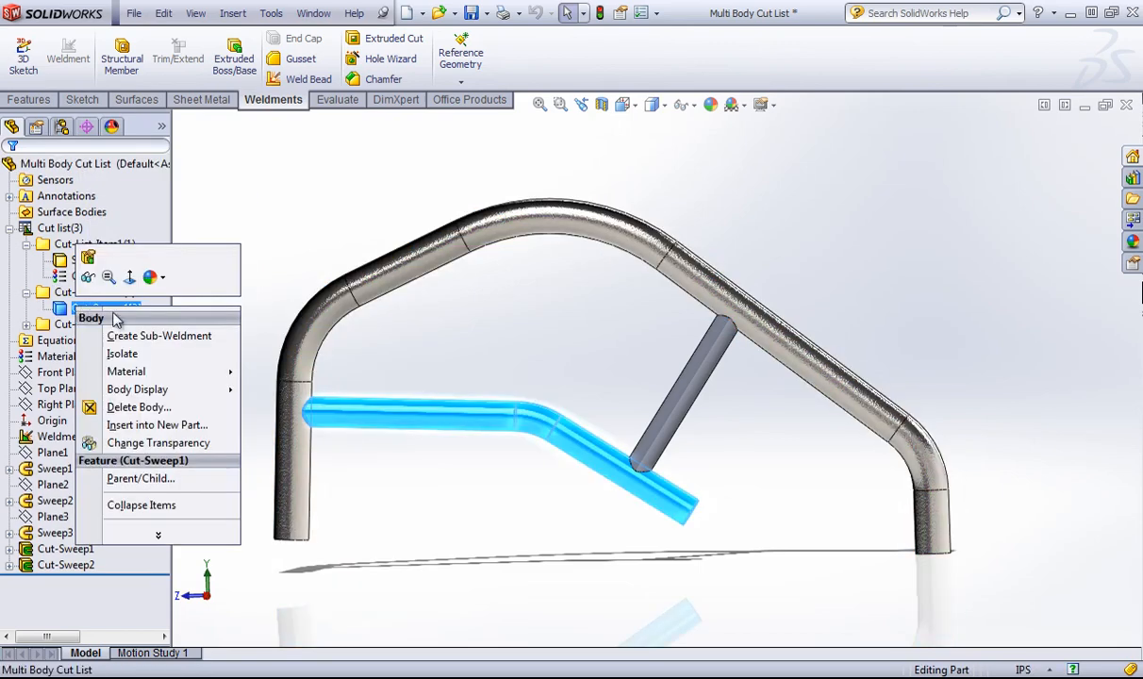
pyautogui.moveTo(161, 372)
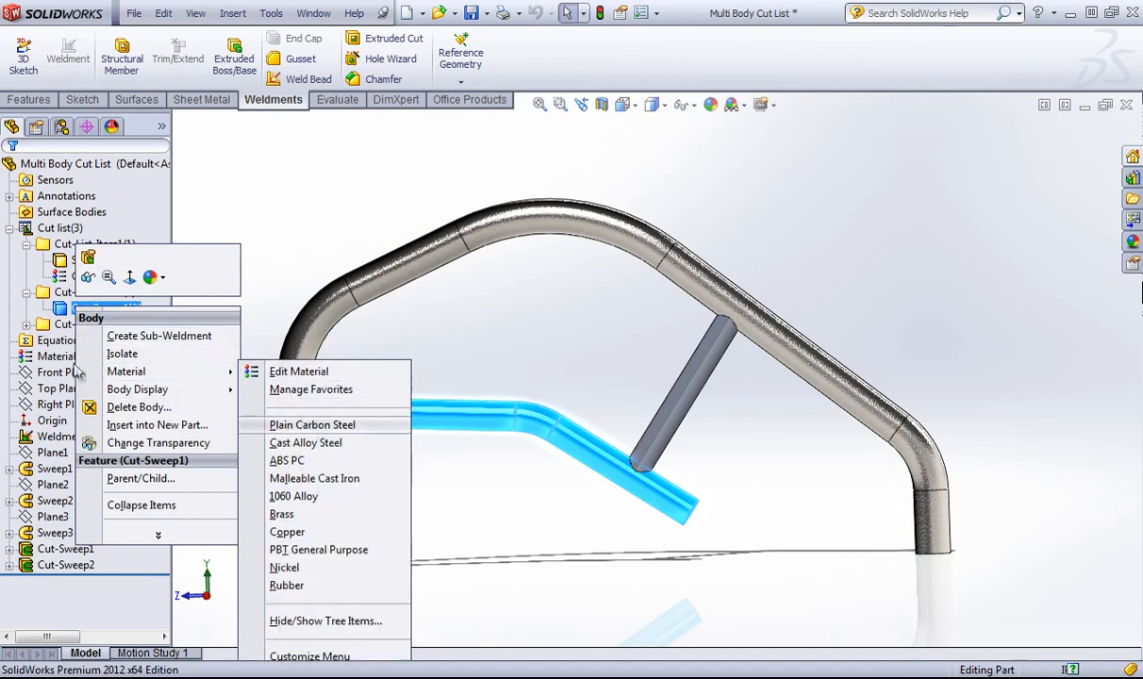
pyautogui.click(311, 425)
# Assign Copper to the Cut-Sweep2 body in Cut-List-Item3
pyautogui.rightClick(92, 360)
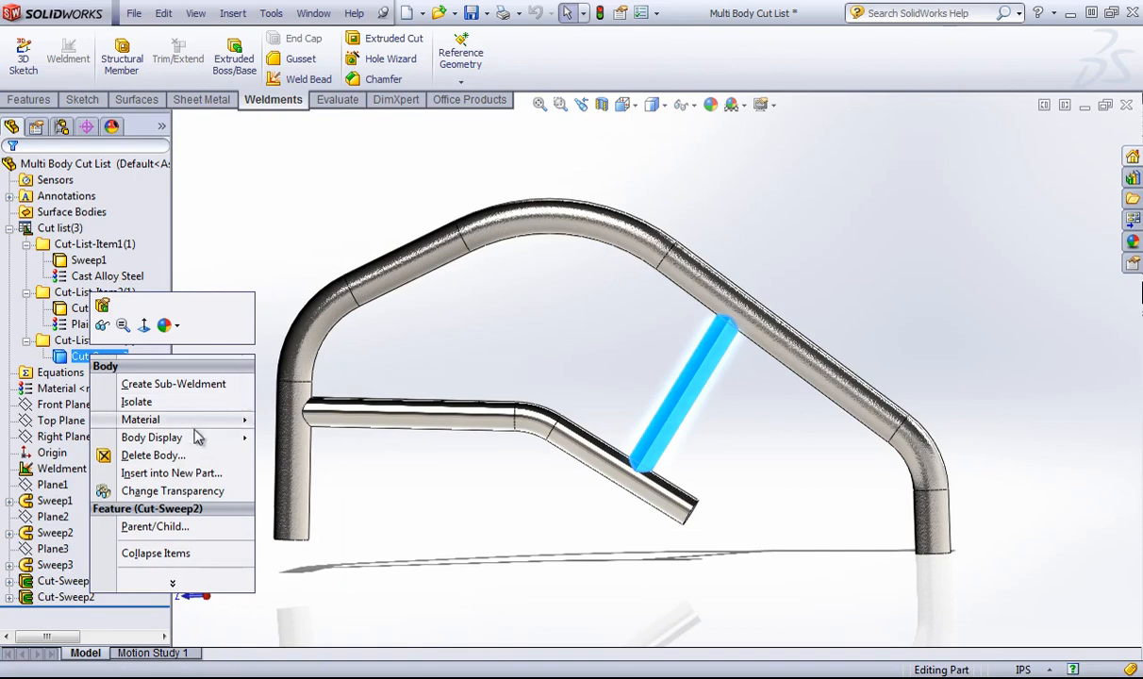
pyautogui.moveTo(151, 419)
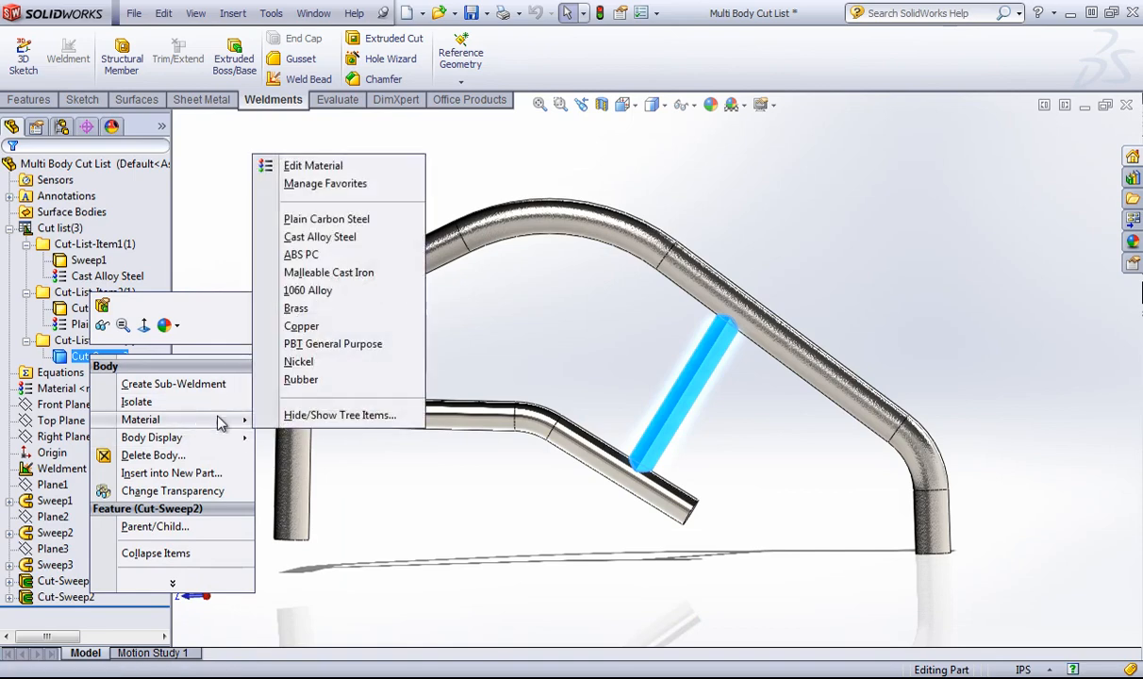
pyautogui.click(303, 326)
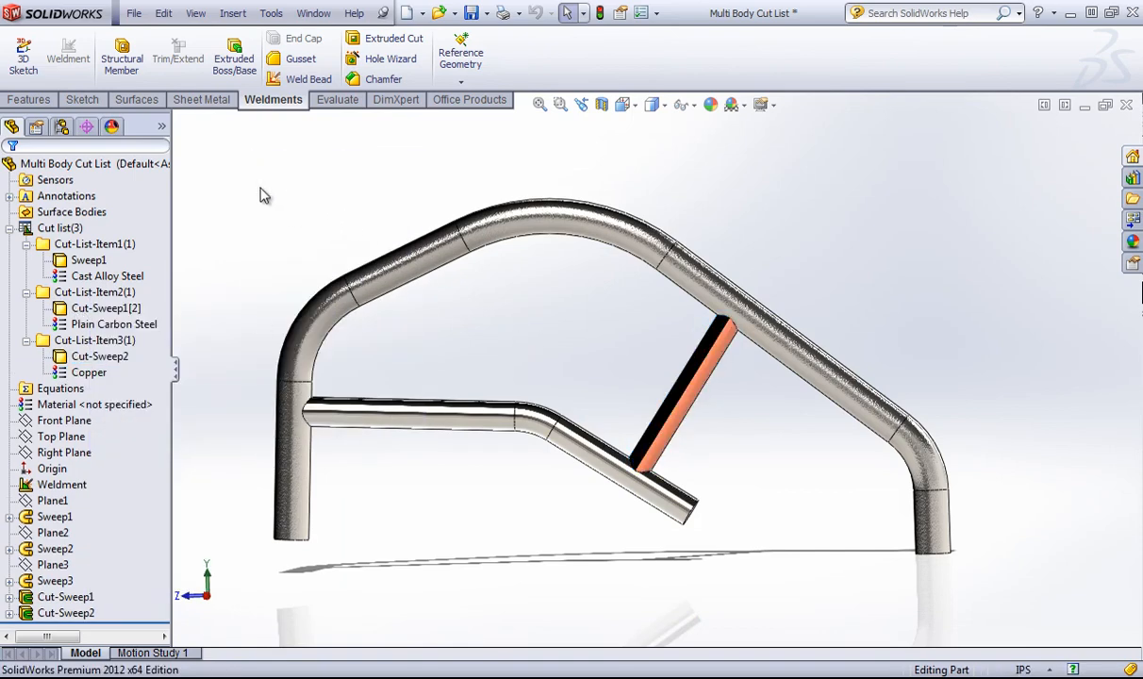
# Check the materials in the drawing's cut list table, and return to the Multi Body Cut List part
pyautogui.click(313, 14)
pyautogui.click(354, 221)
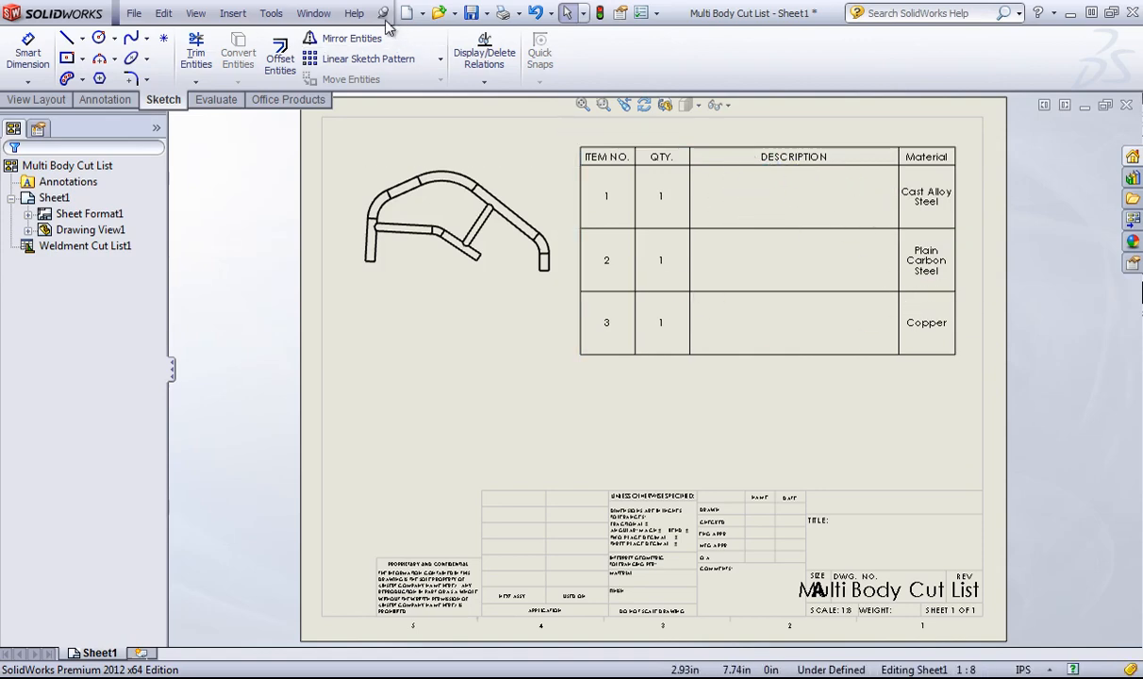
pyautogui.click(313, 13)
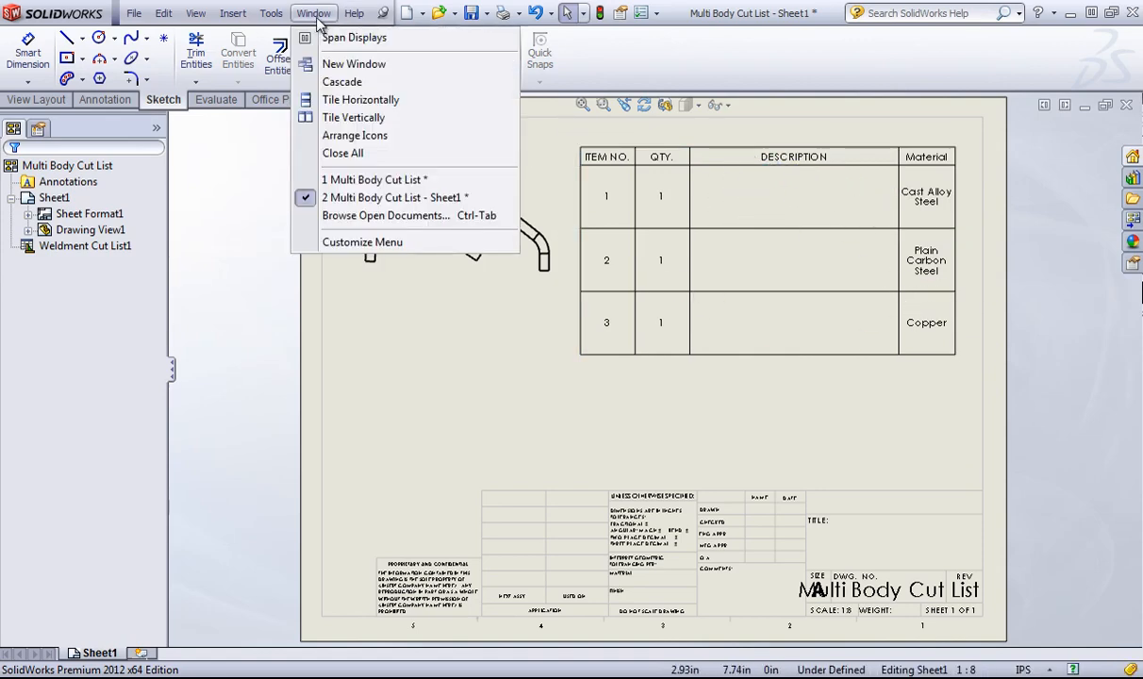
pyautogui.click(349, 180)
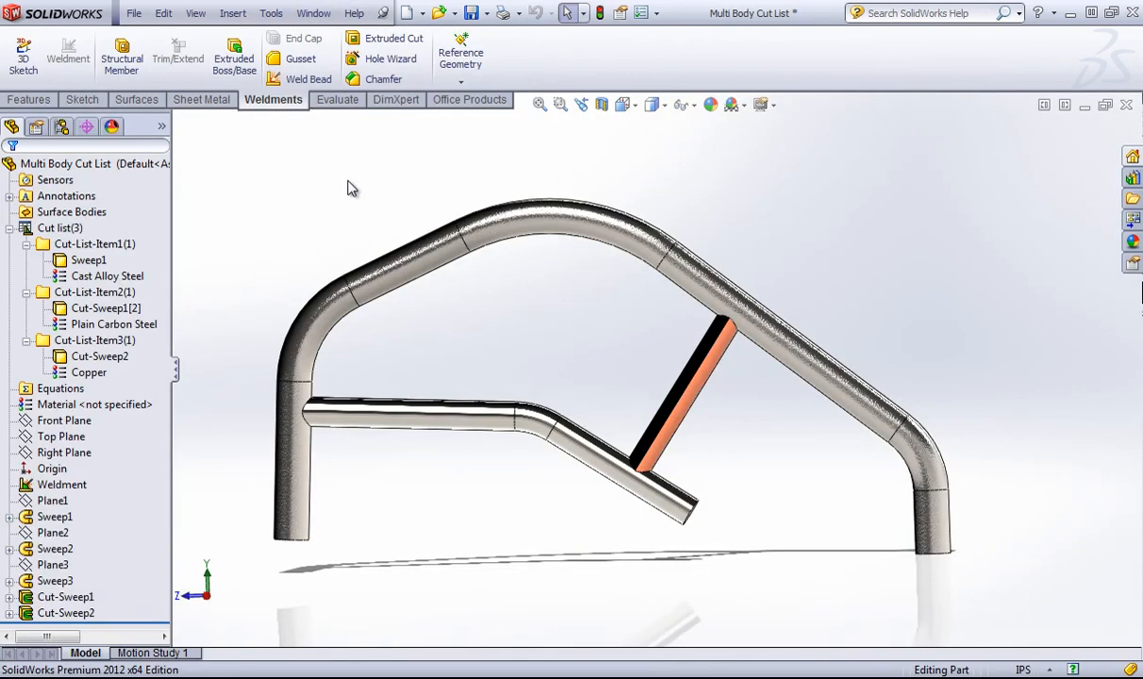
# Highlight the Sweep1 body to identify the tube that belongs to Cut-List-Item1, and clear the selection
pyautogui.click(522, 232)
pyautogui.click(89, 260)
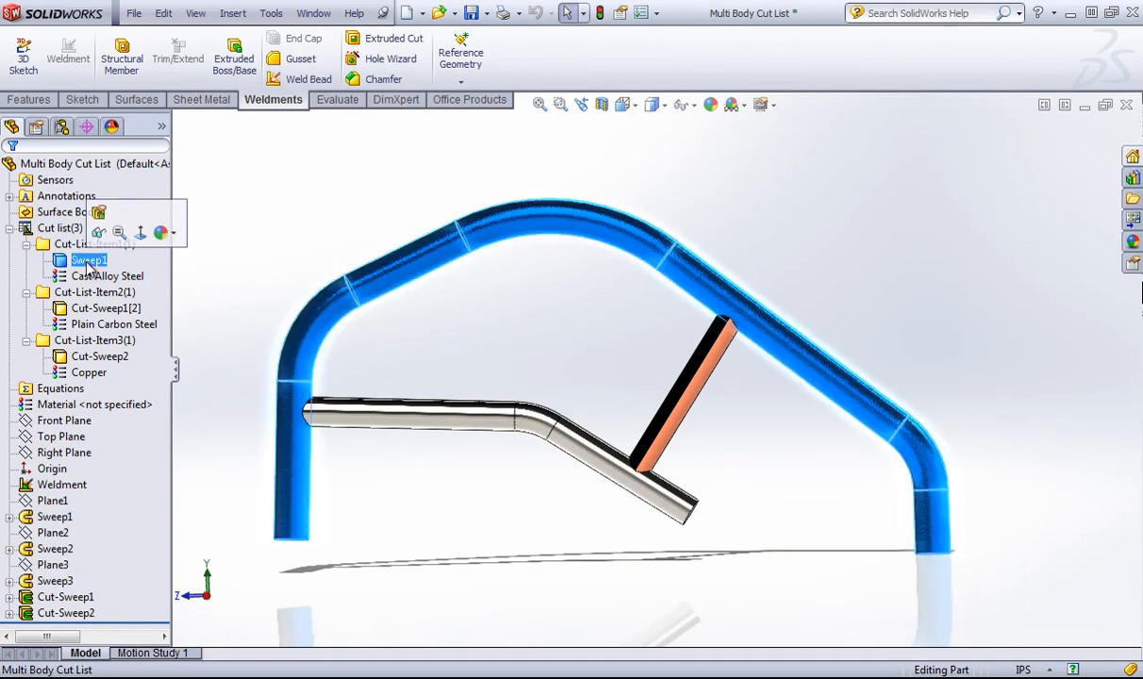
pyautogui.click(307, 214)
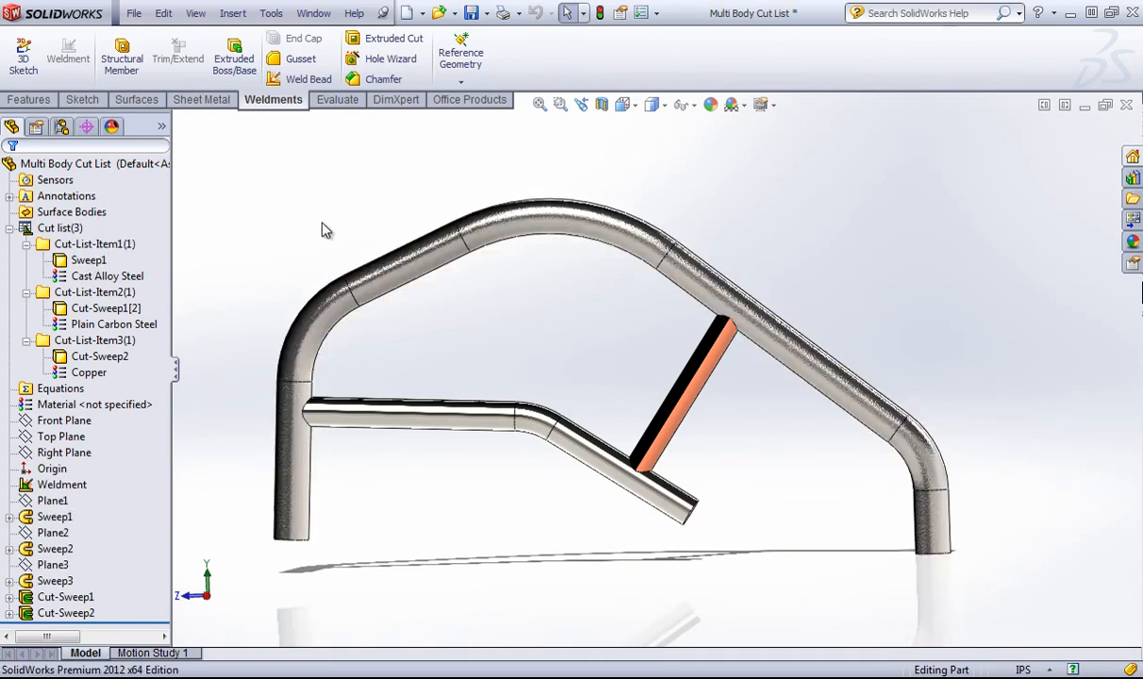
# Add a DESCRIPTION text property with the value Top Tube to Cut-List-Item1
pyautogui.rightClick(59, 244)
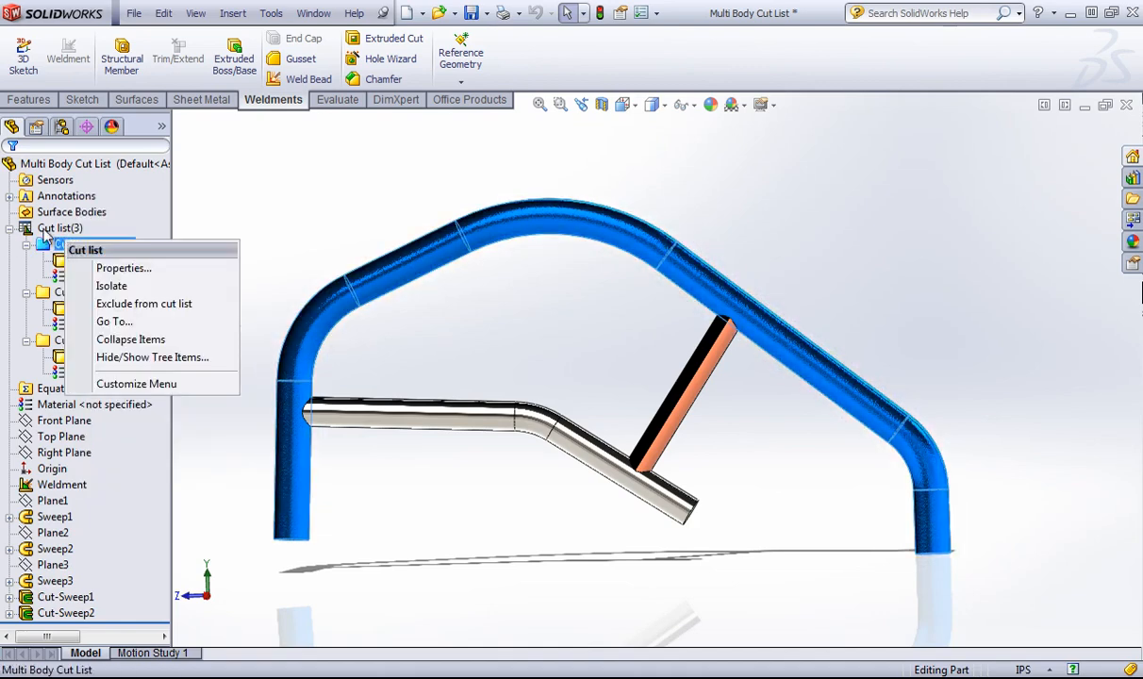
pyautogui.click(129, 267)
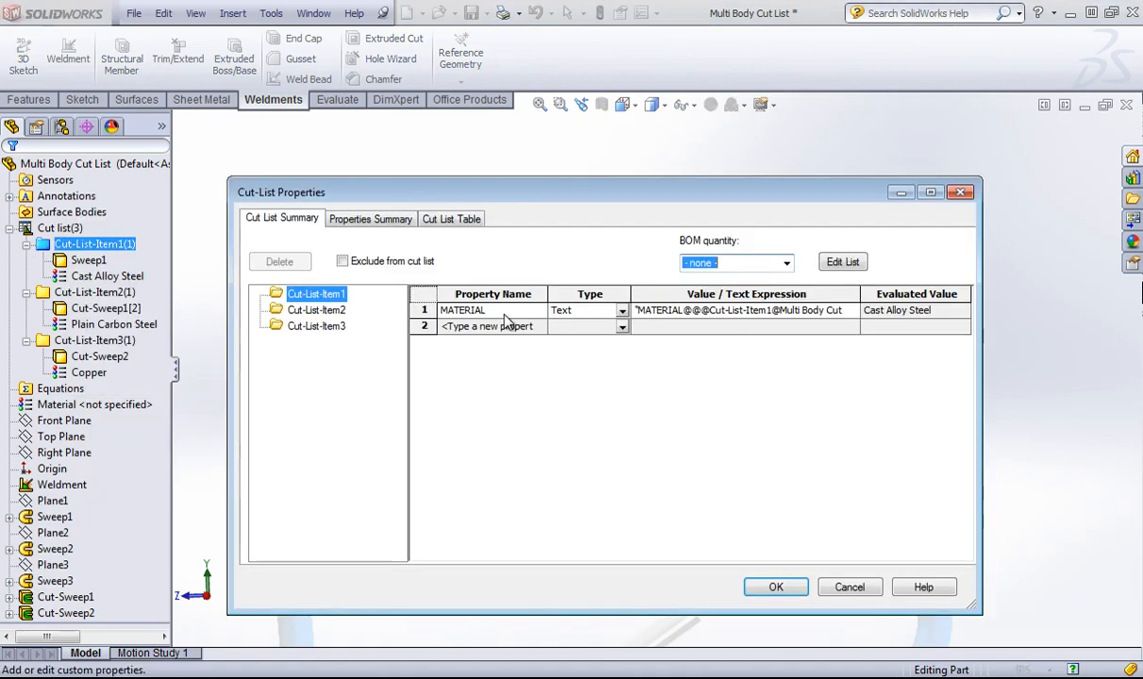
pyautogui.click(506, 326)
pyautogui.click(540, 327)
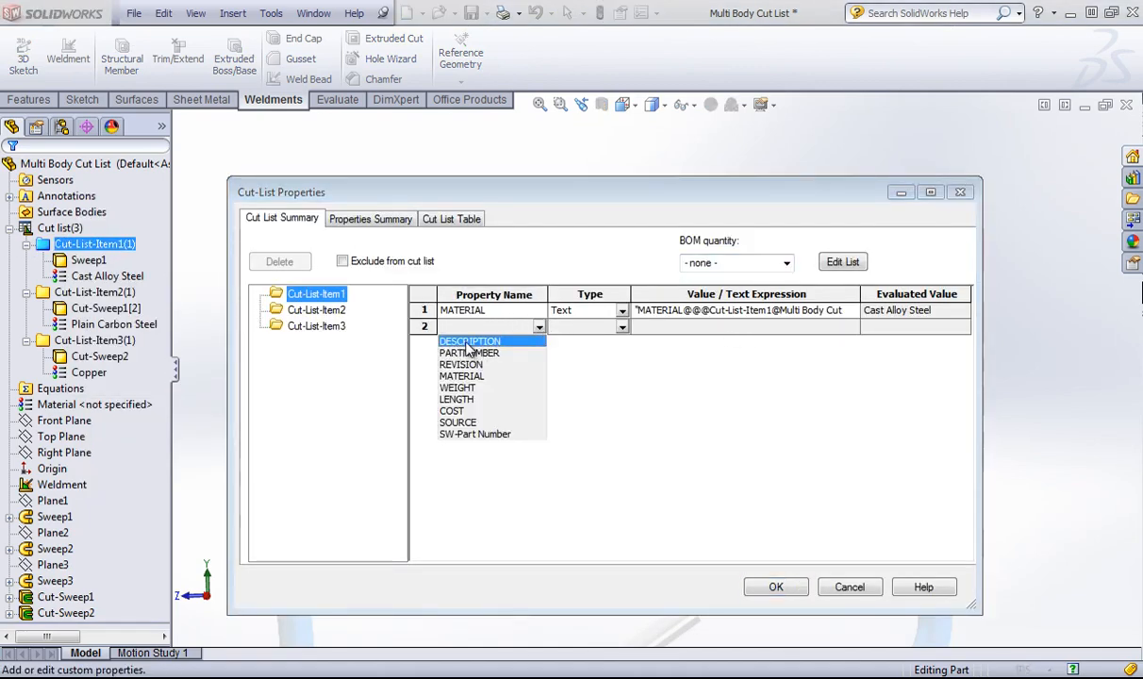
pyautogui.click(469, 341)
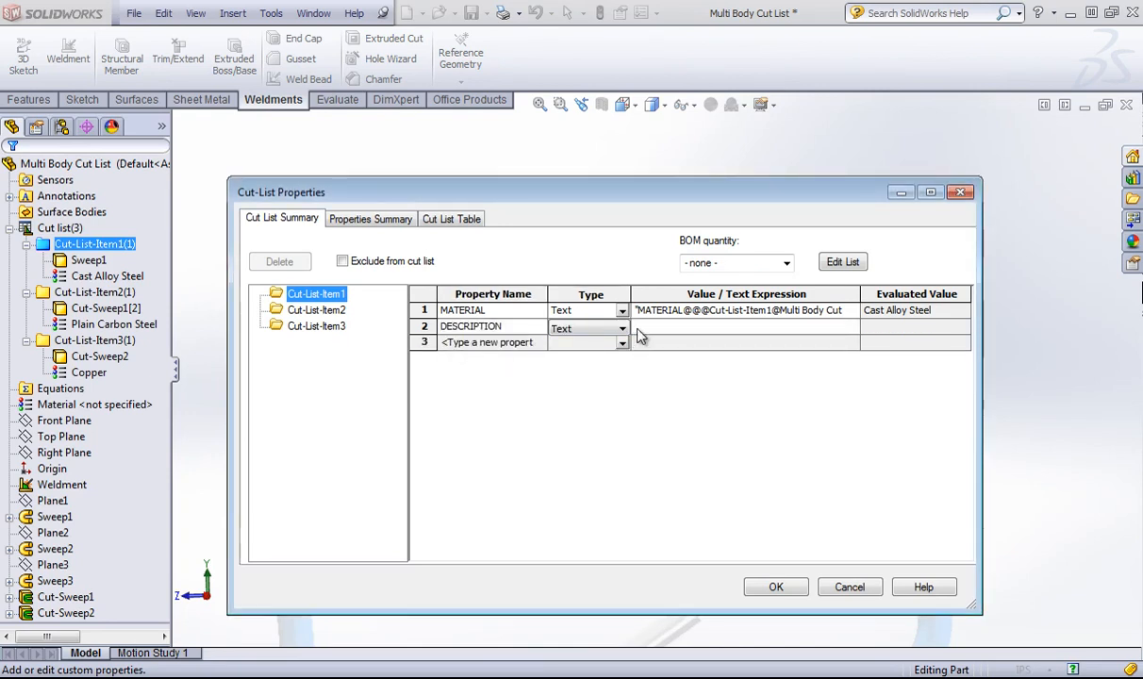
pyautogui.click(680, 327)
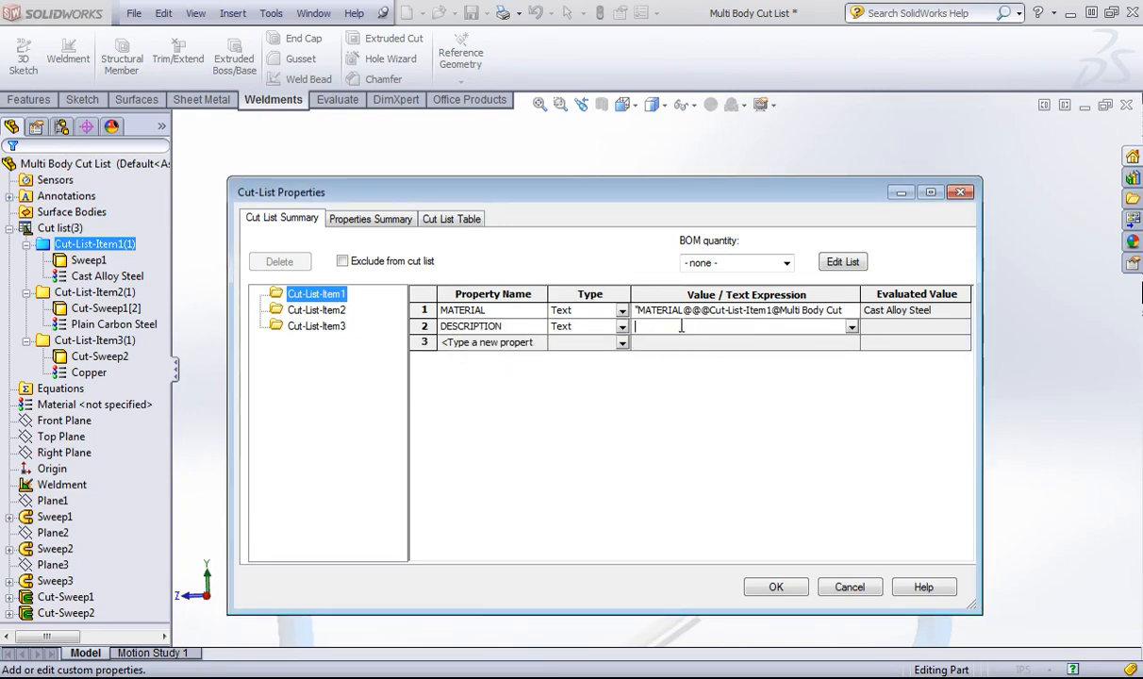
pyautogui.write('Top T')
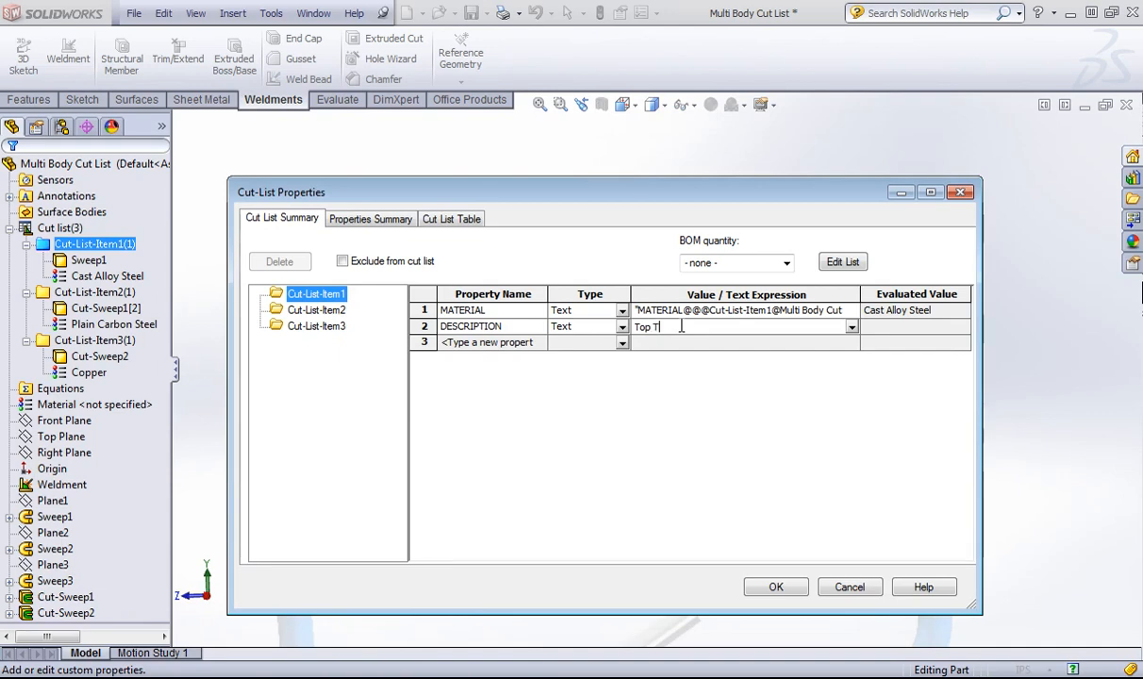
pyautogui.write('ube')
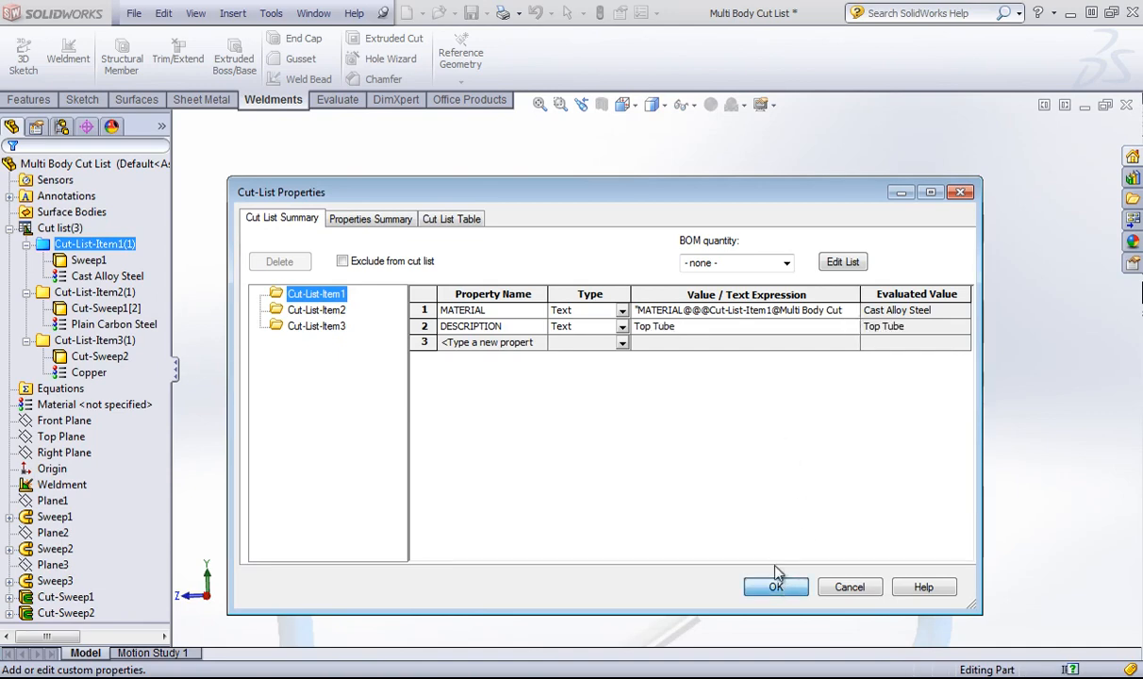
pyautogui.click(775, 587)
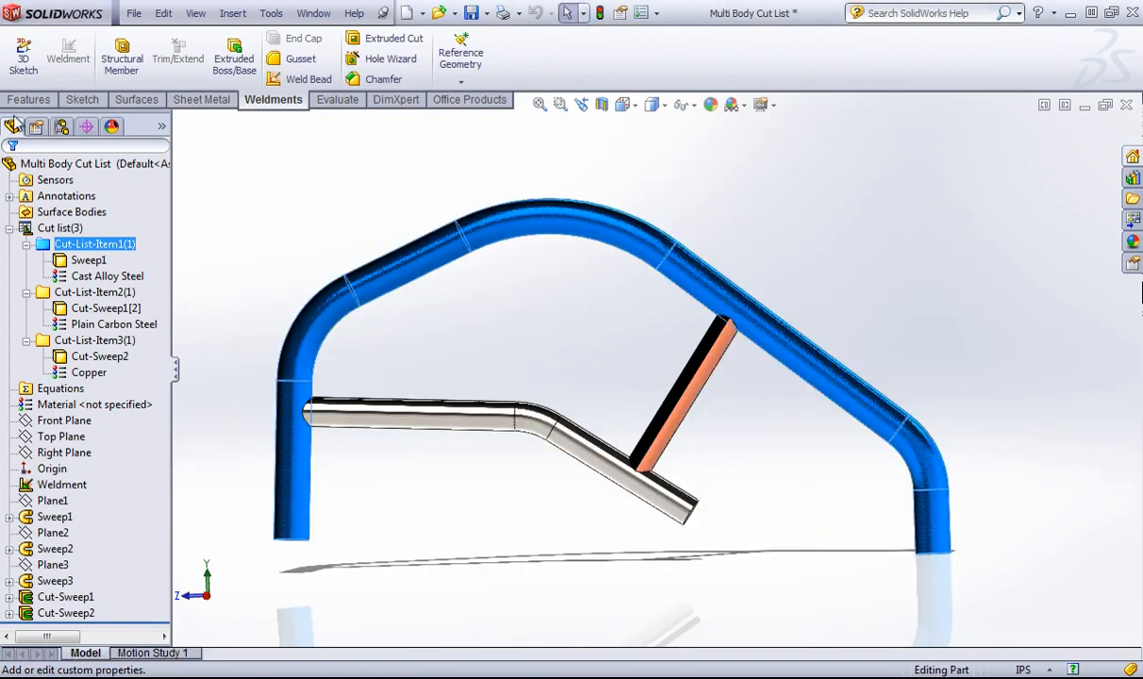
# Add a DESCRIPTION text property with the value Bottom Tube to Cut-List-Item2
pyautogui.rightClick(83, 307)
pyautogui.rightClick(83, 292)
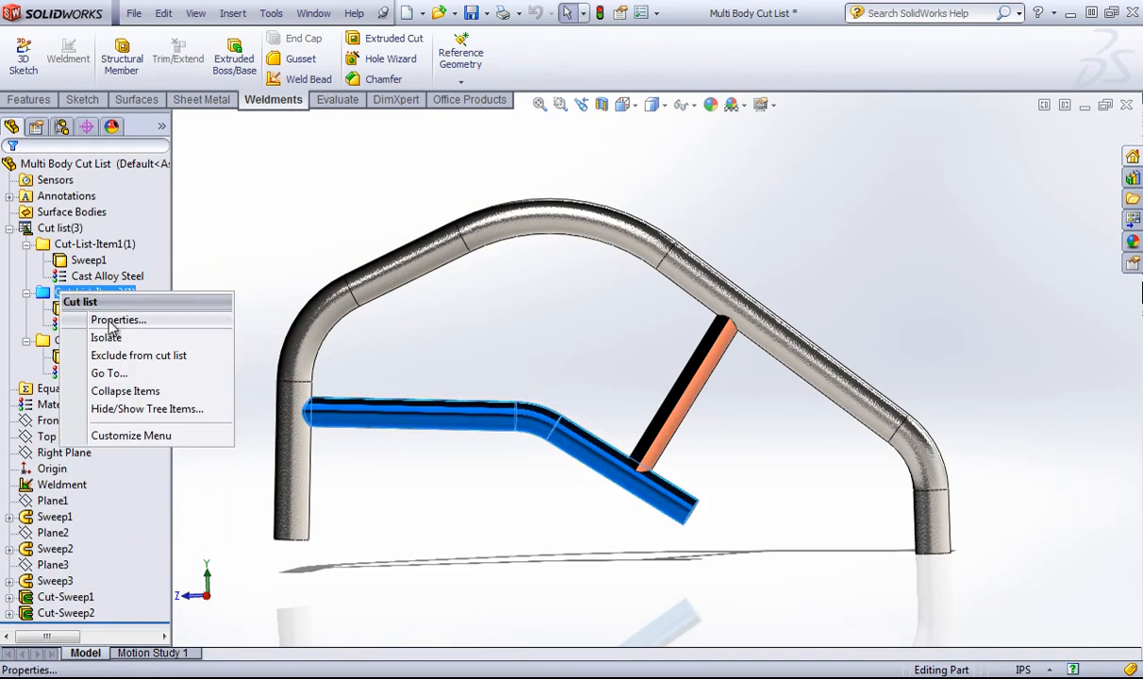
pyautogui.click(113, 320)
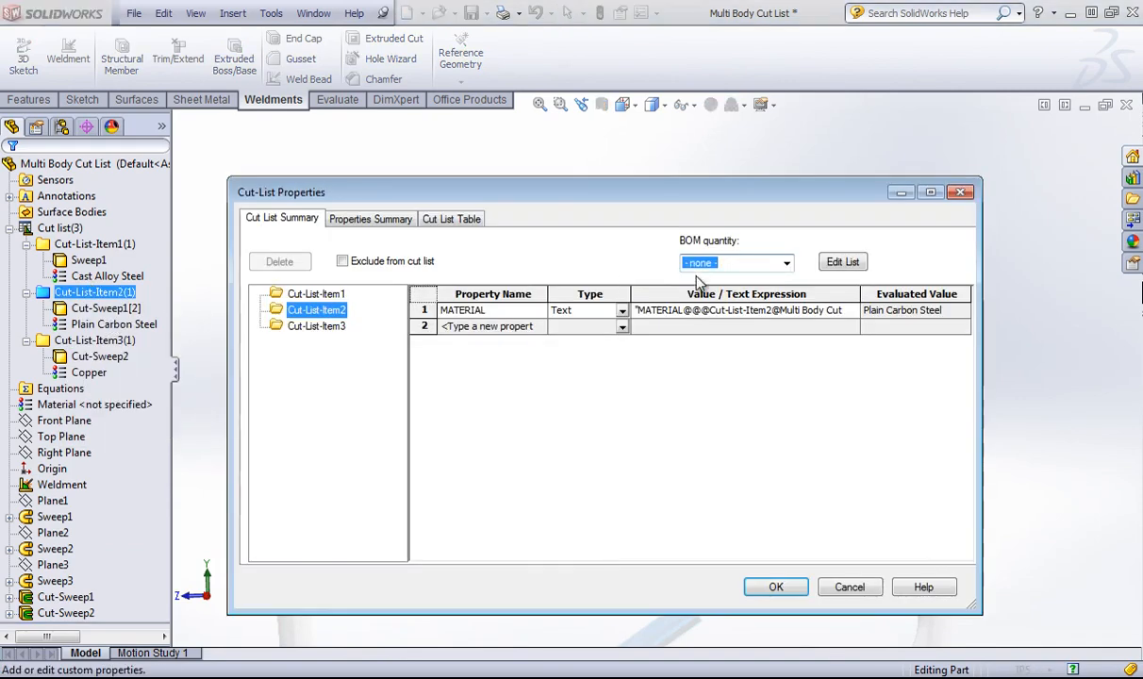
pyautogui.click(498, 330)
pyautogui.click(540, 327)
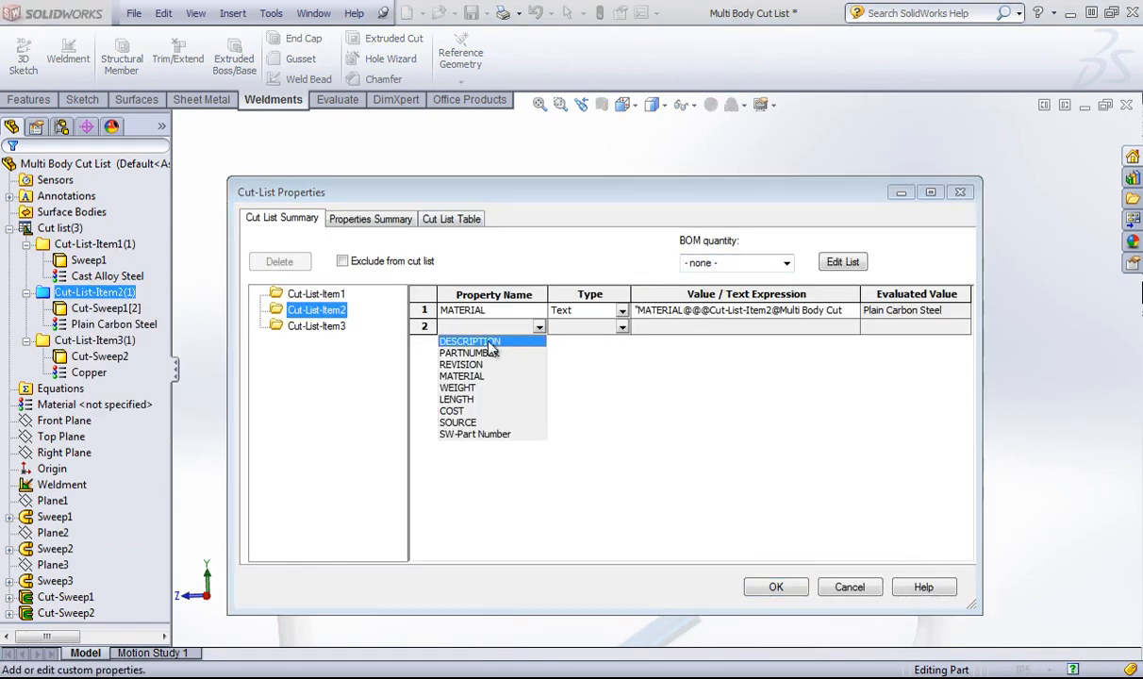
pyautogui.click(483, 340)
pyautogui.click(728, 326)
pyautogui.write('B')
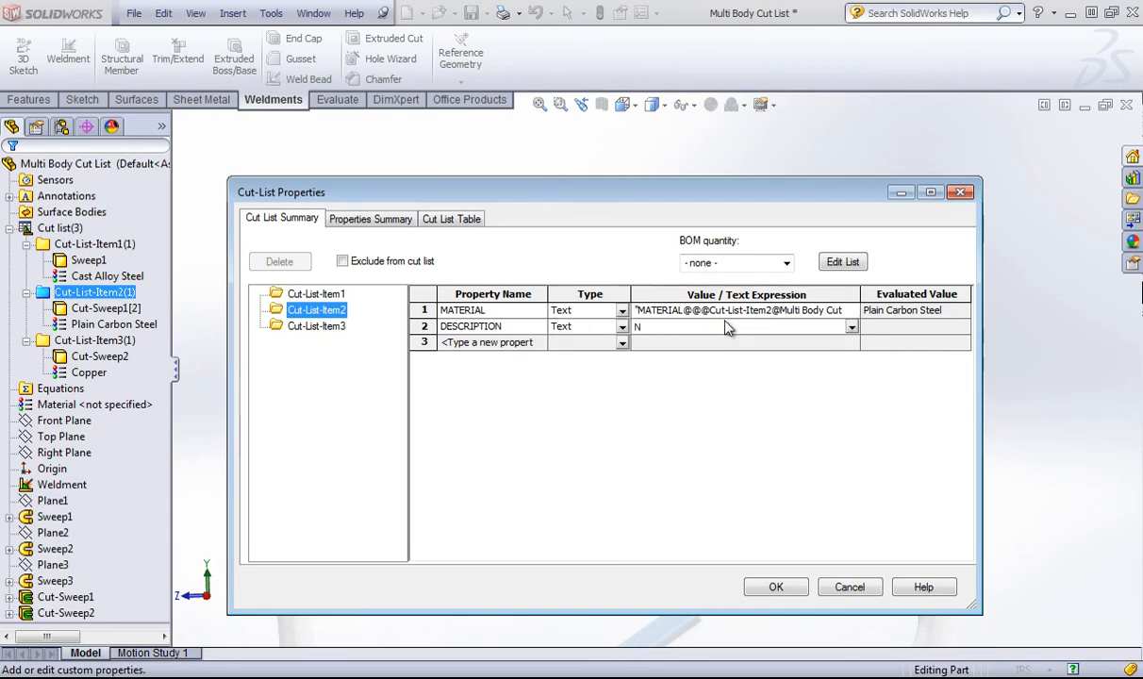
pyautogui.write('ottom Tue')
pyautogui.press('BackSpace')
pyautogui.write('be')
pyautogui.click(789, 587)
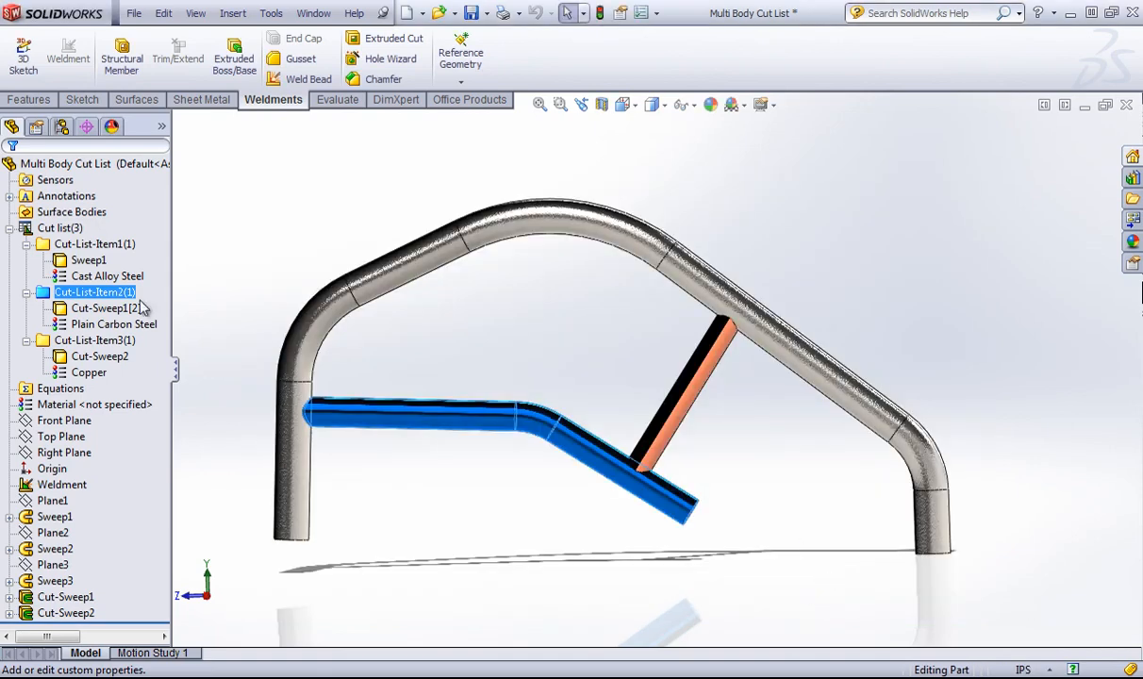
# Add a DESCRIPTION text property with the value In Between to Cut-List-Item3
pyautogui.rightClick(95, 340)
pyautogui.click(115, 367)
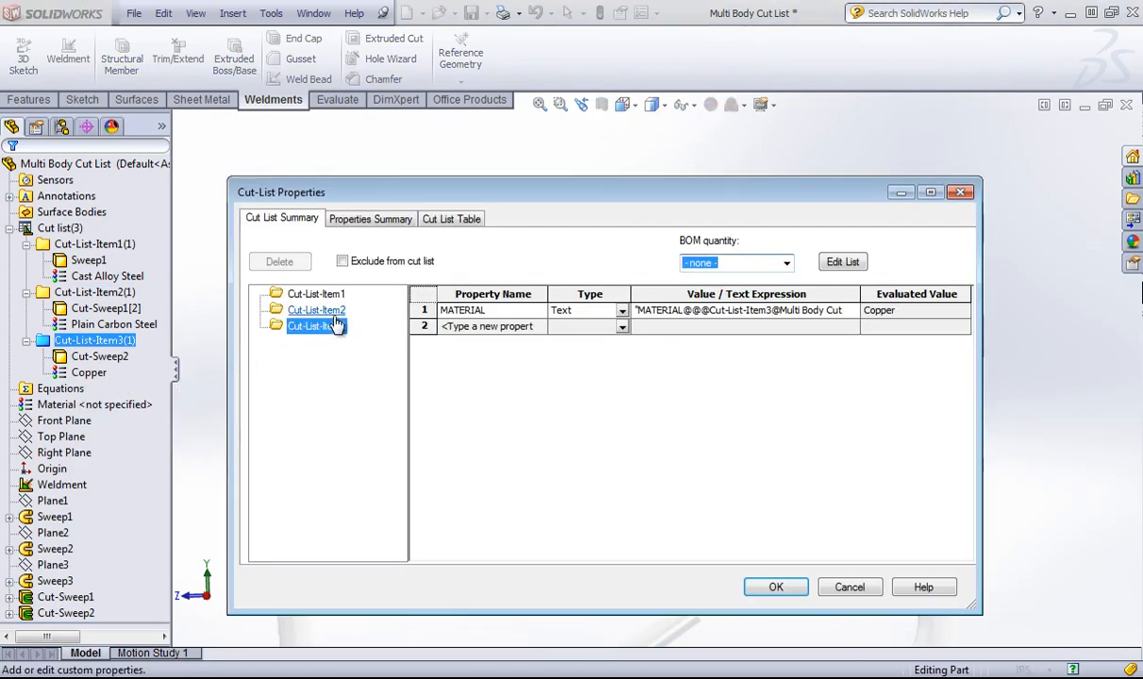
pyautogui.click(534, 326)
pyautogui.click(538, 326)
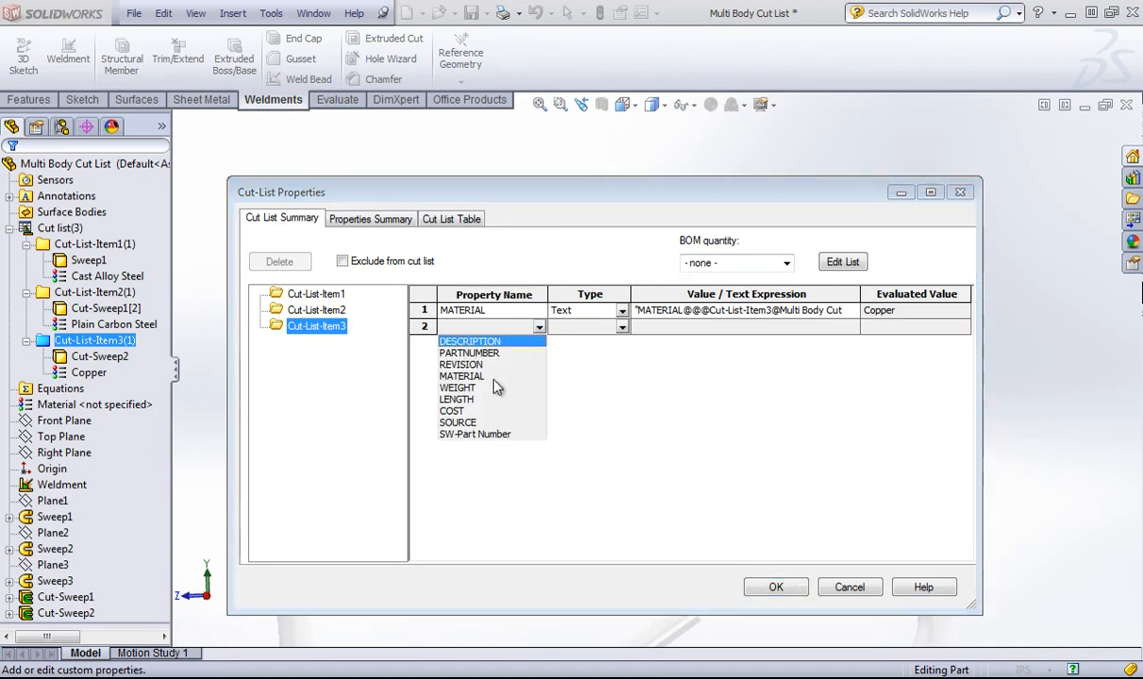
pyautogui.click(458, 341)
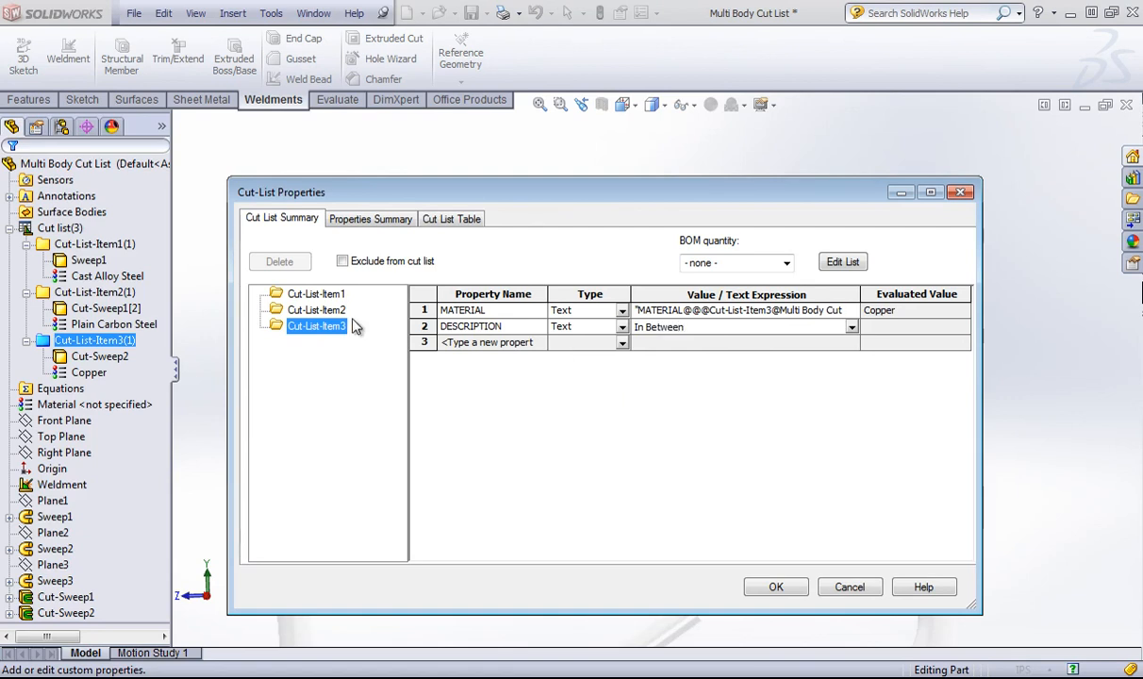
# Review the material and description properties of all three cut list items, and accept the cut list properties
pyautogui.click(311, 311)
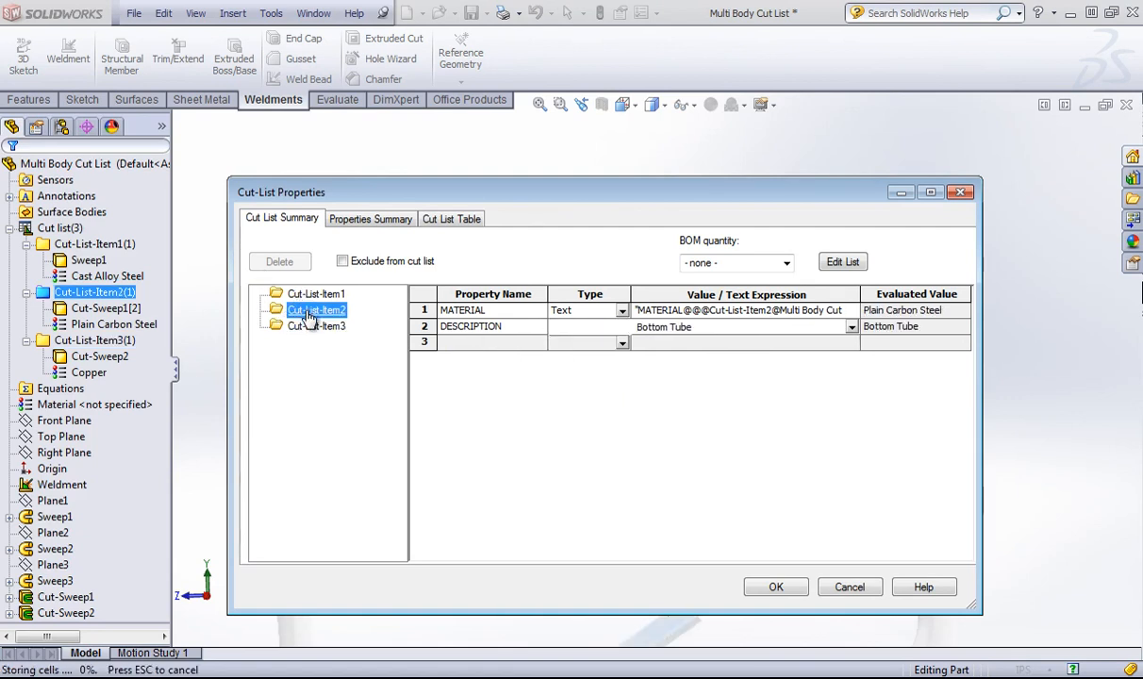
pyautogui.click(323, 327)
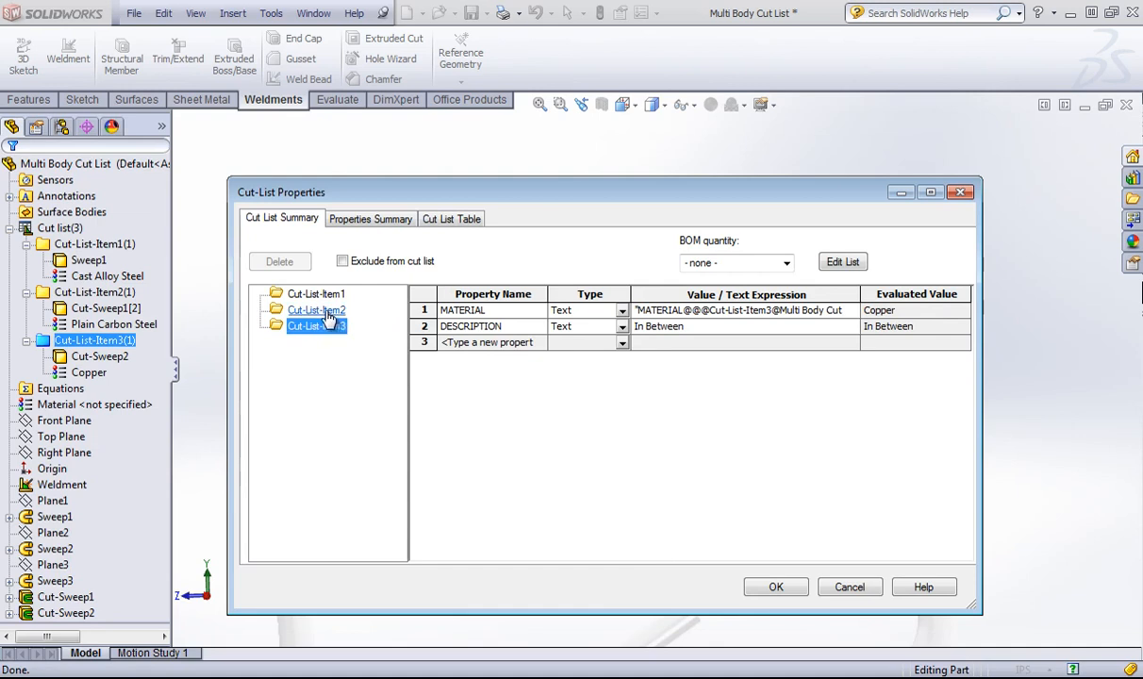
pyautogui.click(326, 312)
pyautogui.click(325, 296)
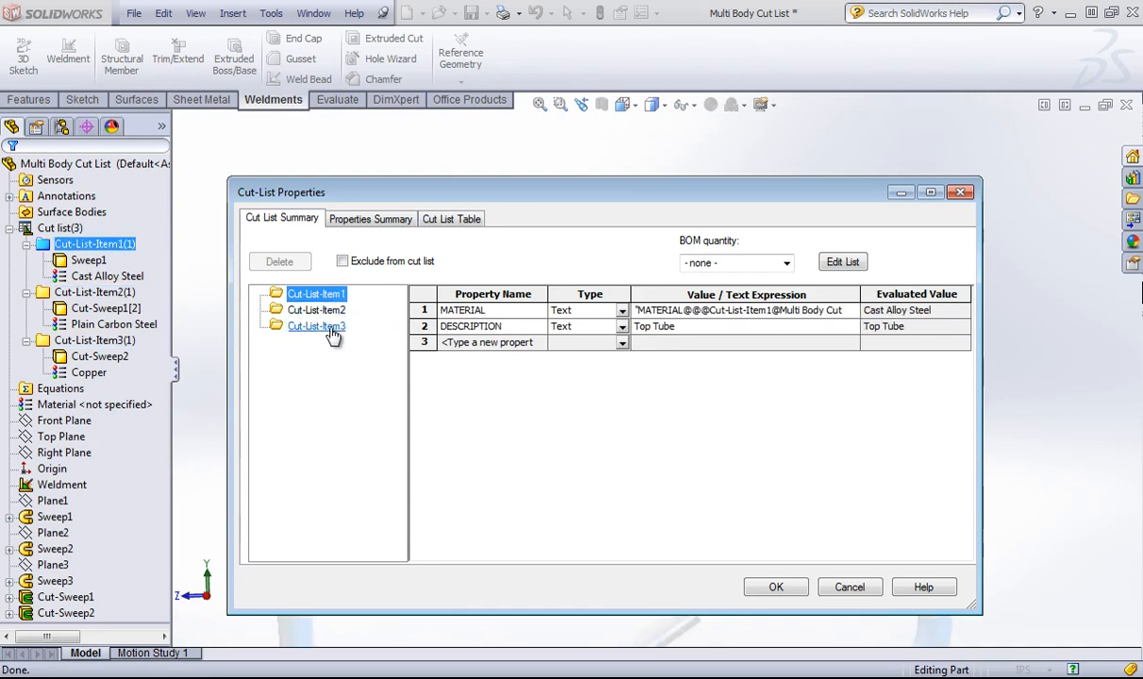
pyautogui.click(332, 336)
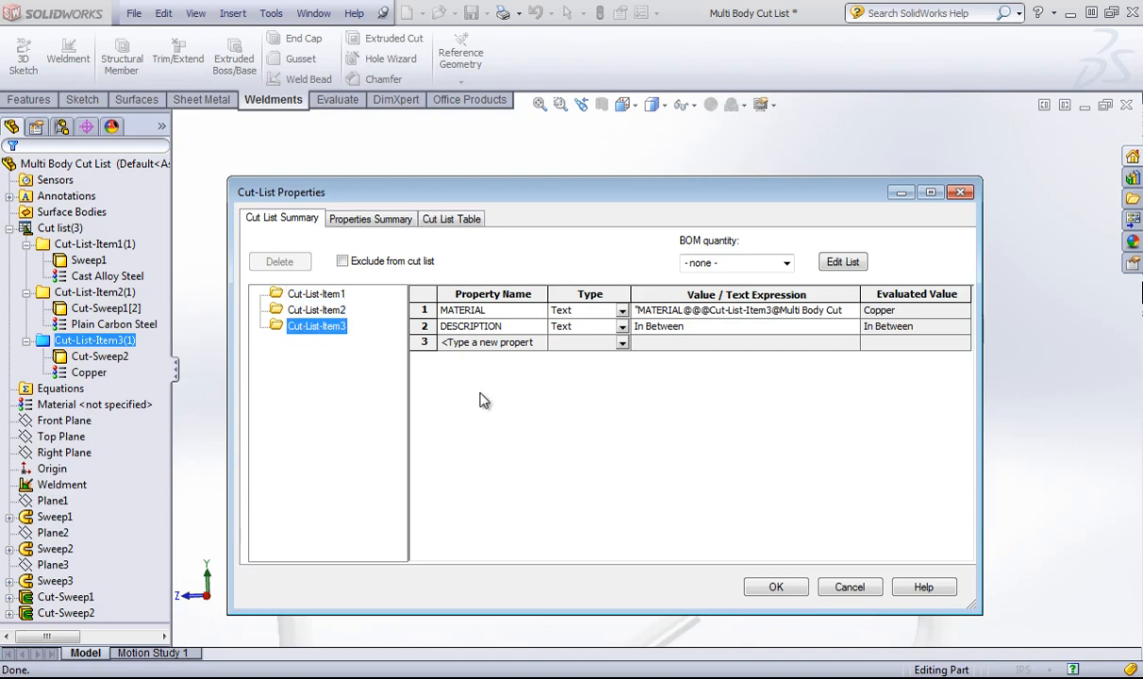
pyautogui.click(775, 586)
# Switch to the drawing and insert a column right of Material in the cut list table, showing the UNIT_OF_MEASURE cut list item property
pyautogui.click(313, 13)
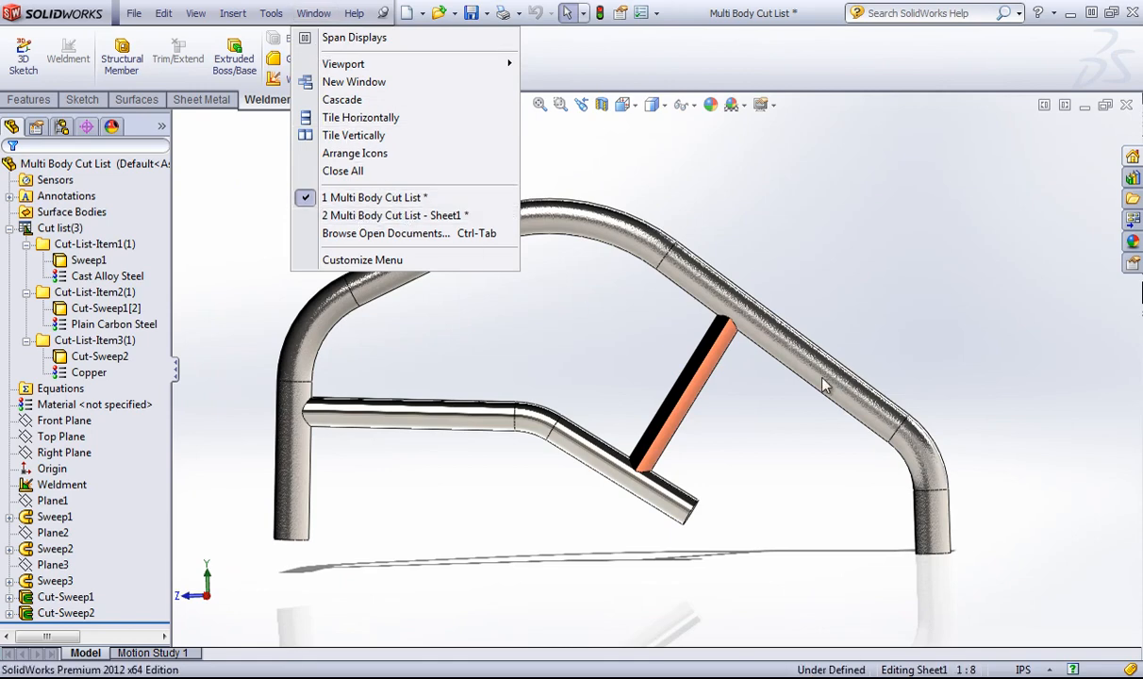
pyautogui.click(377, 216)
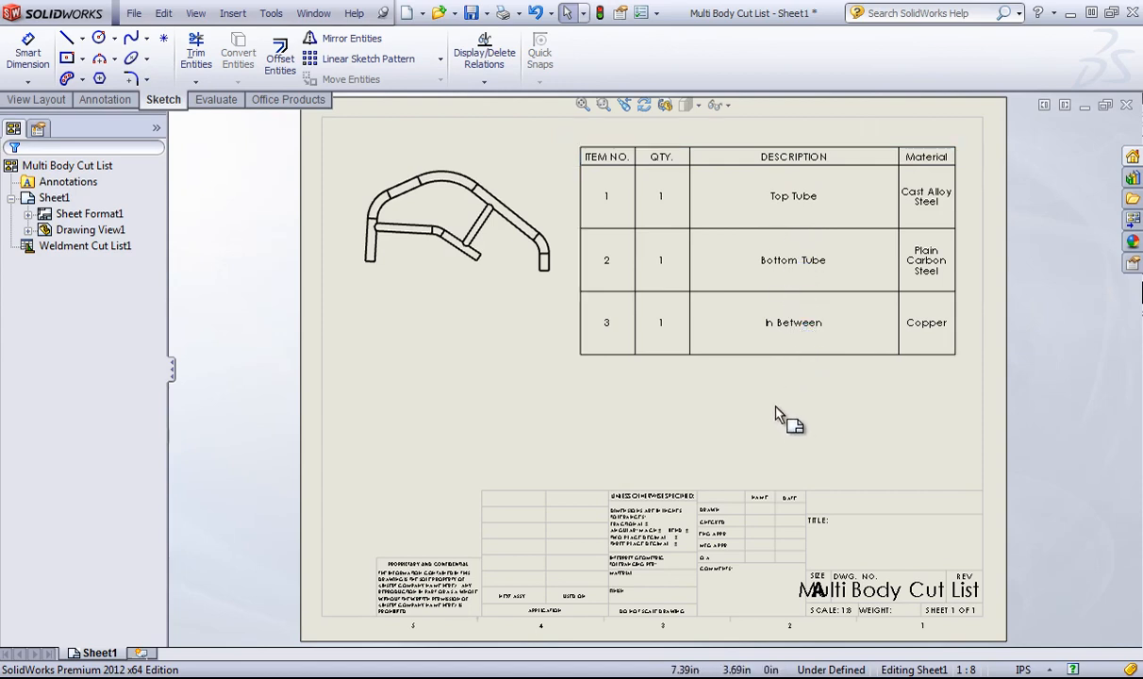
pyautogui.rightClick(913, 143)
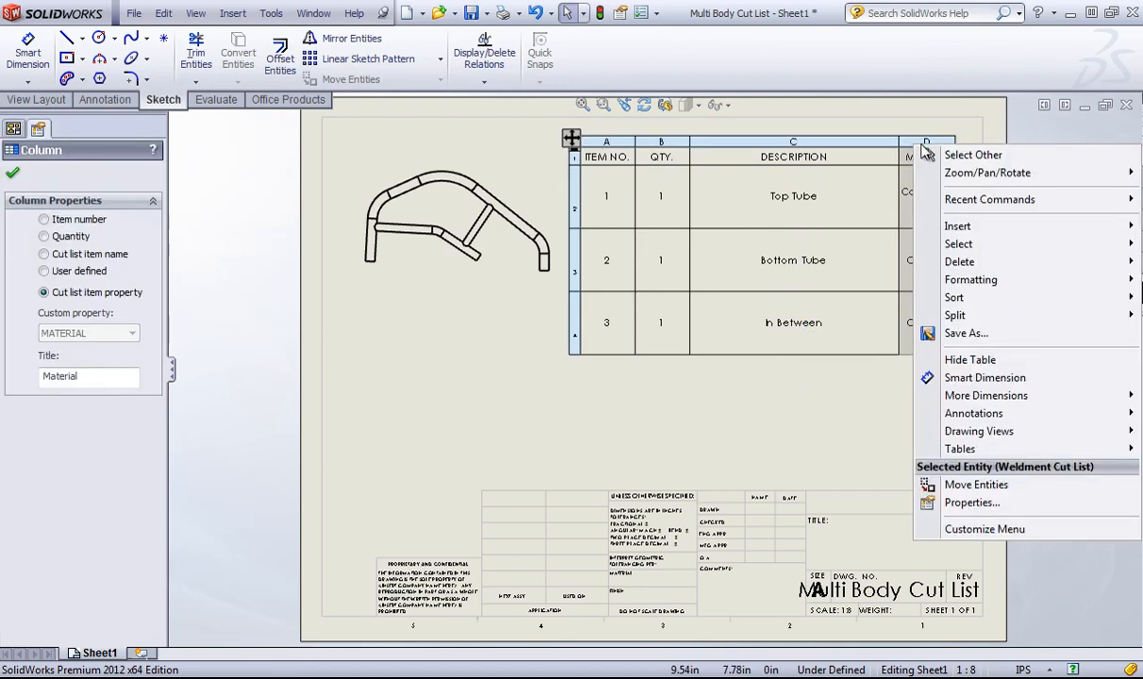
pyautogui.moveTo(943, 222)
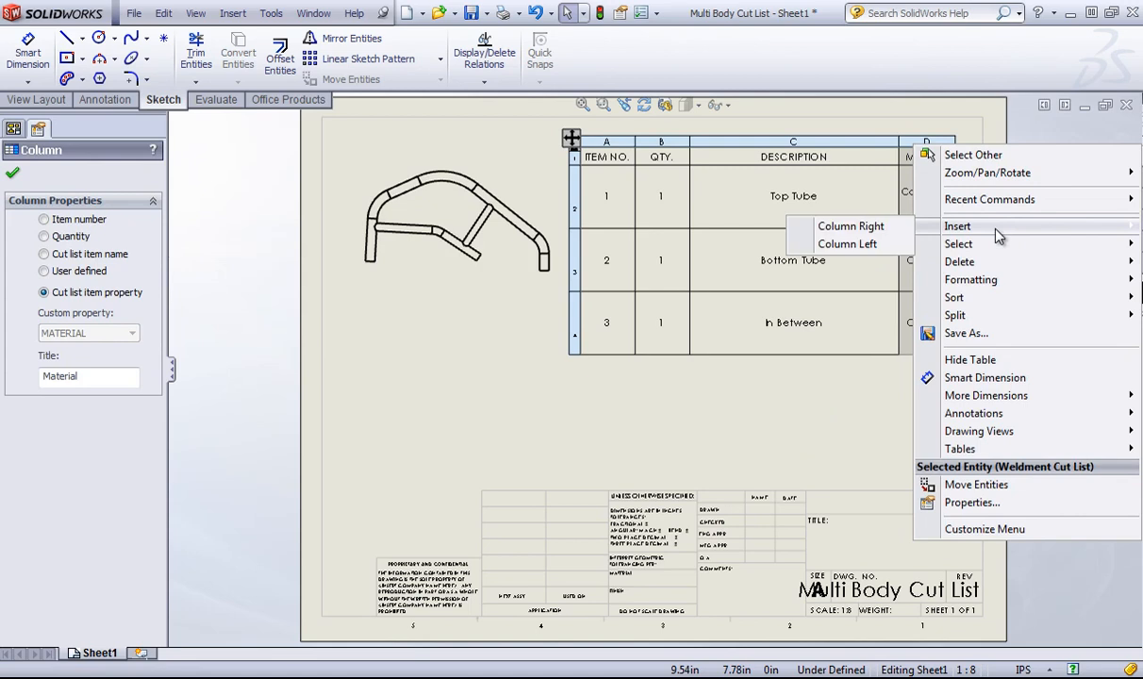
pyautogui.click(845, 228)
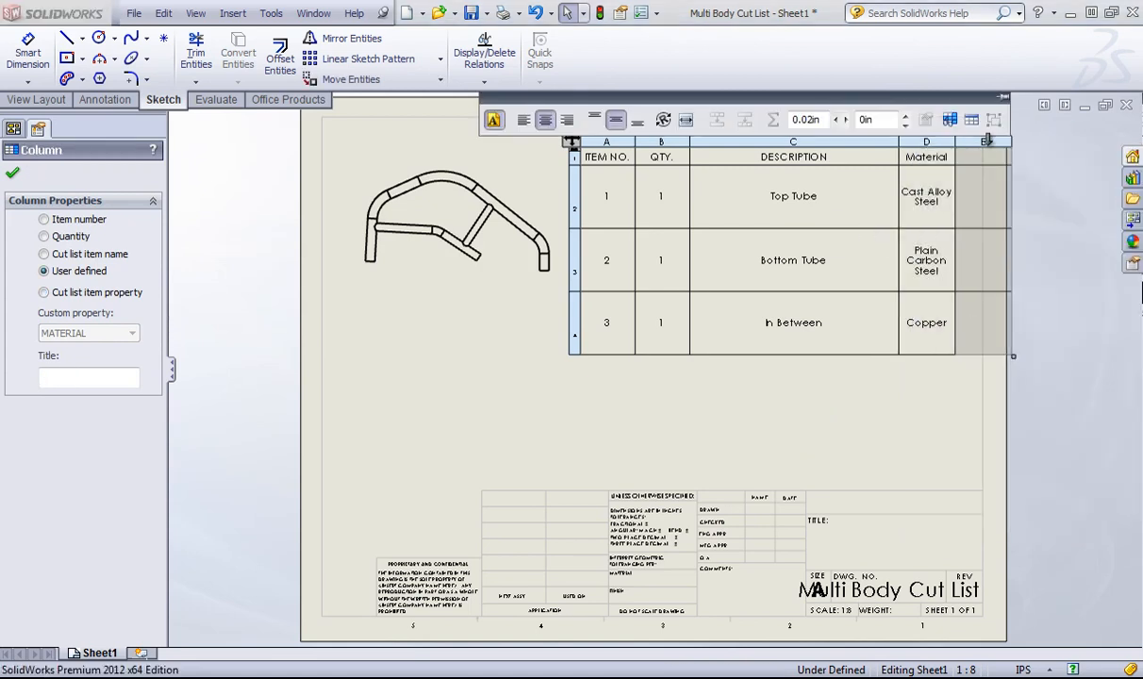
pyautogui.click(43, 294)
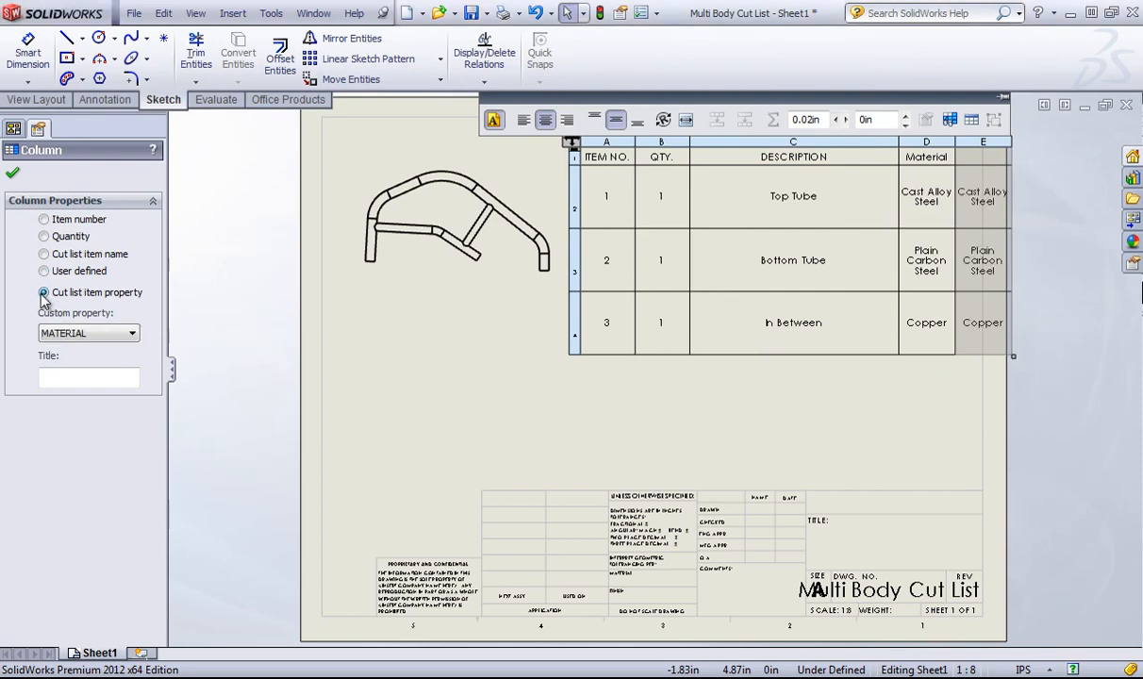
pyautogui.click(80, 335)
pyautogui.click(79, 366)
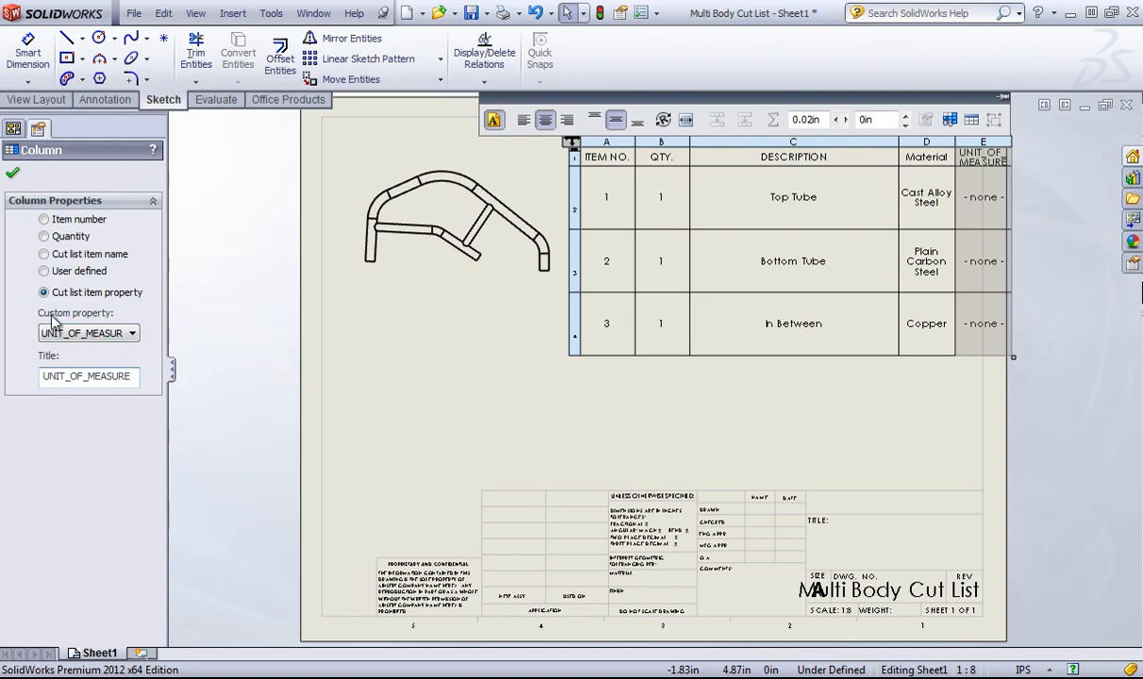
# Close the column properties and delete the UNIT_OF_MEASURE column from the cut list table
pyautogui.click(12, 172)
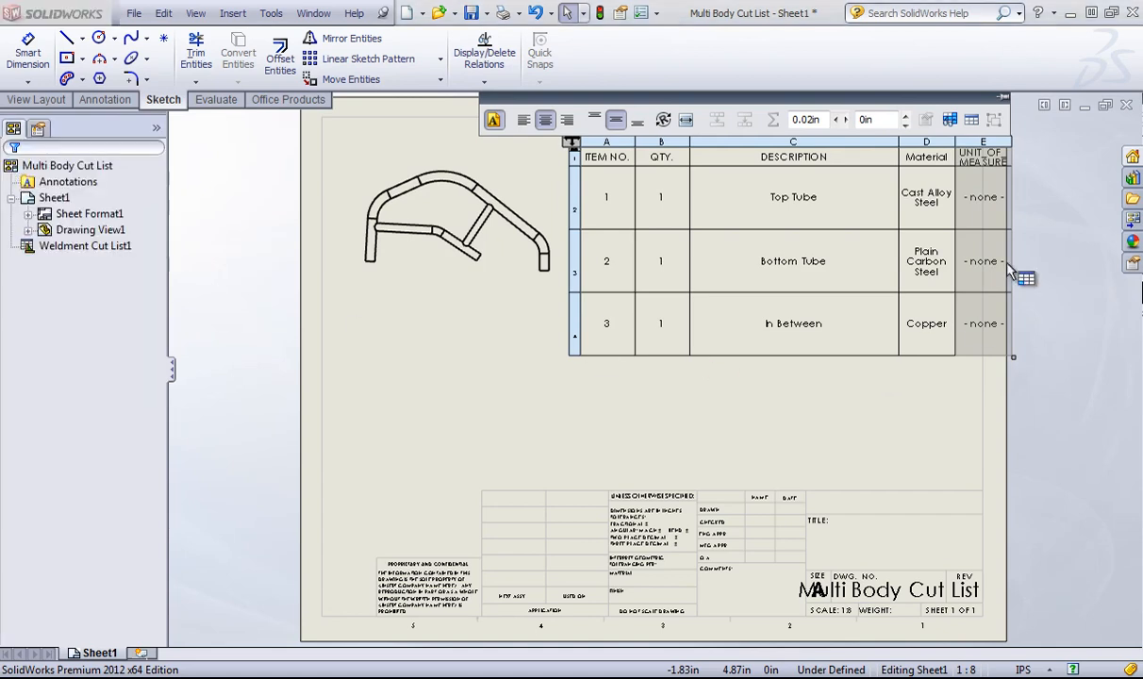
pyautogui.click(987, 139)
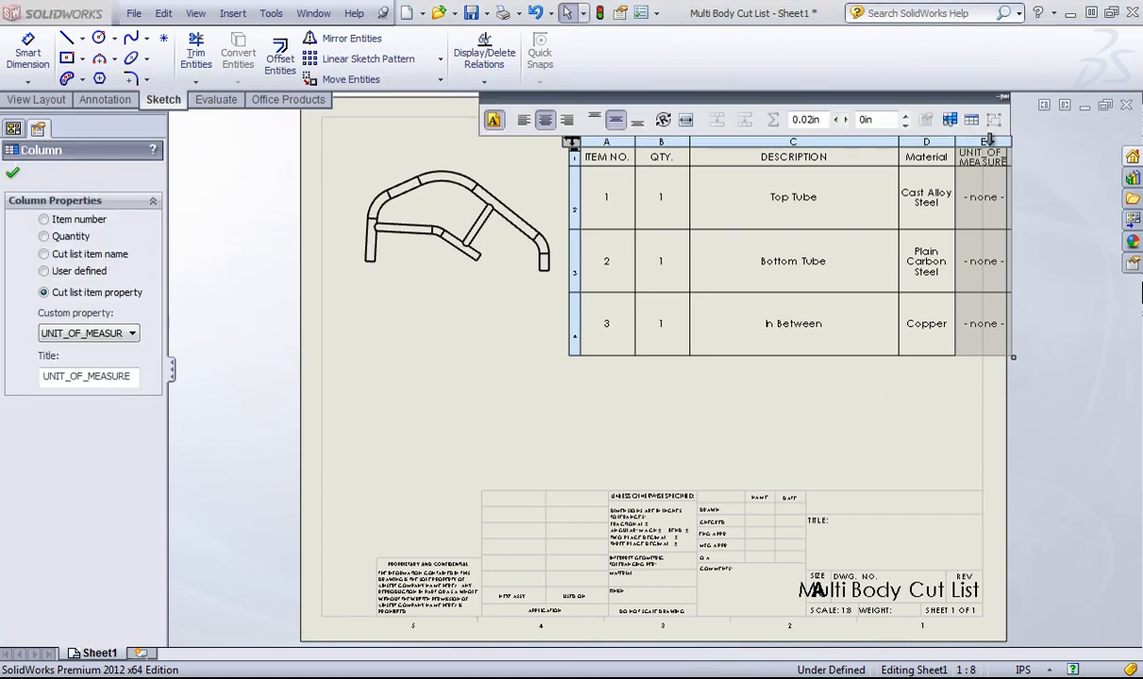
pyautogui.click(12, 173)
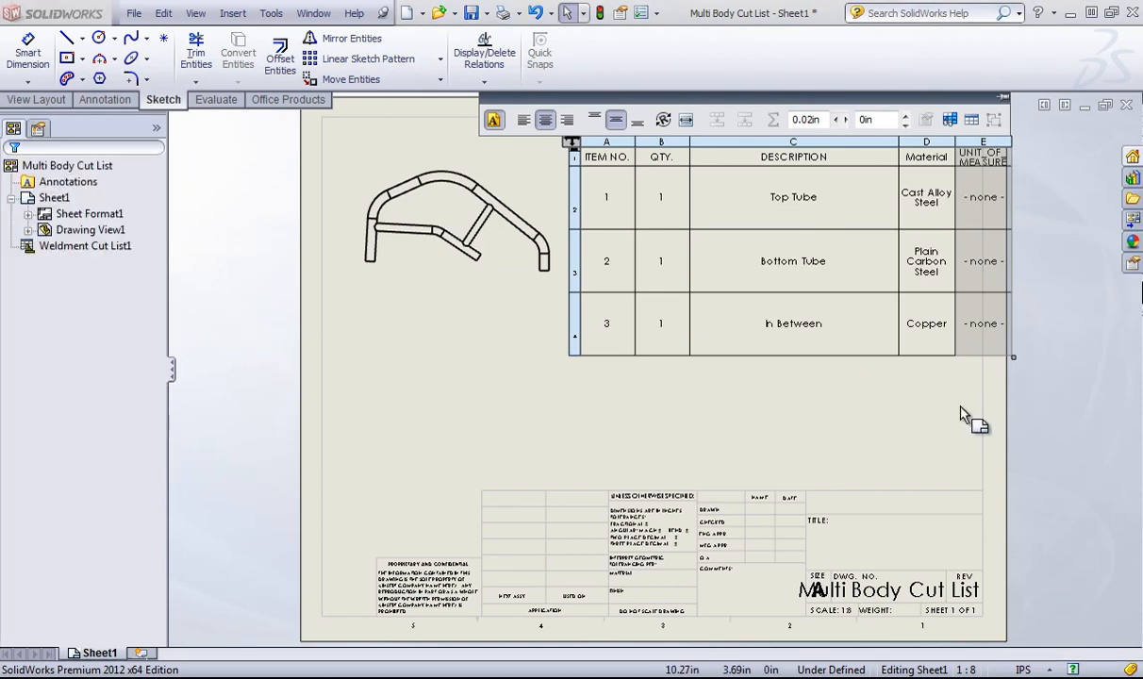
pyautogui.click(981, 140)
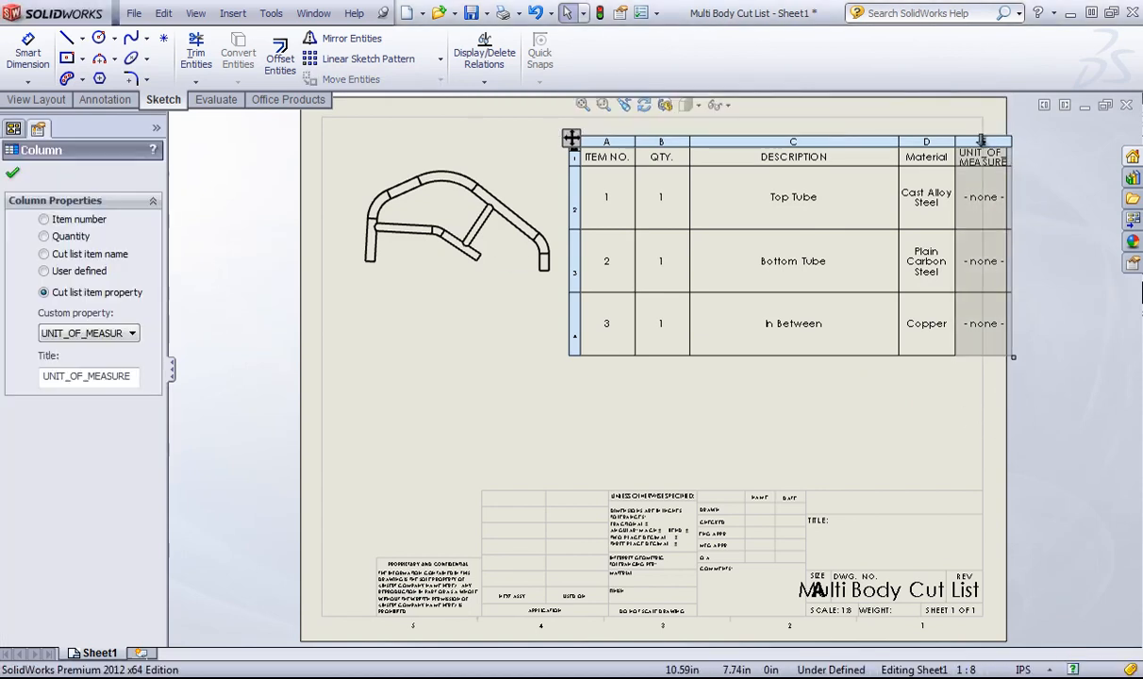
pyautogui.rightClick(981, 139)
pyautogui.moveTo(1005, 268)
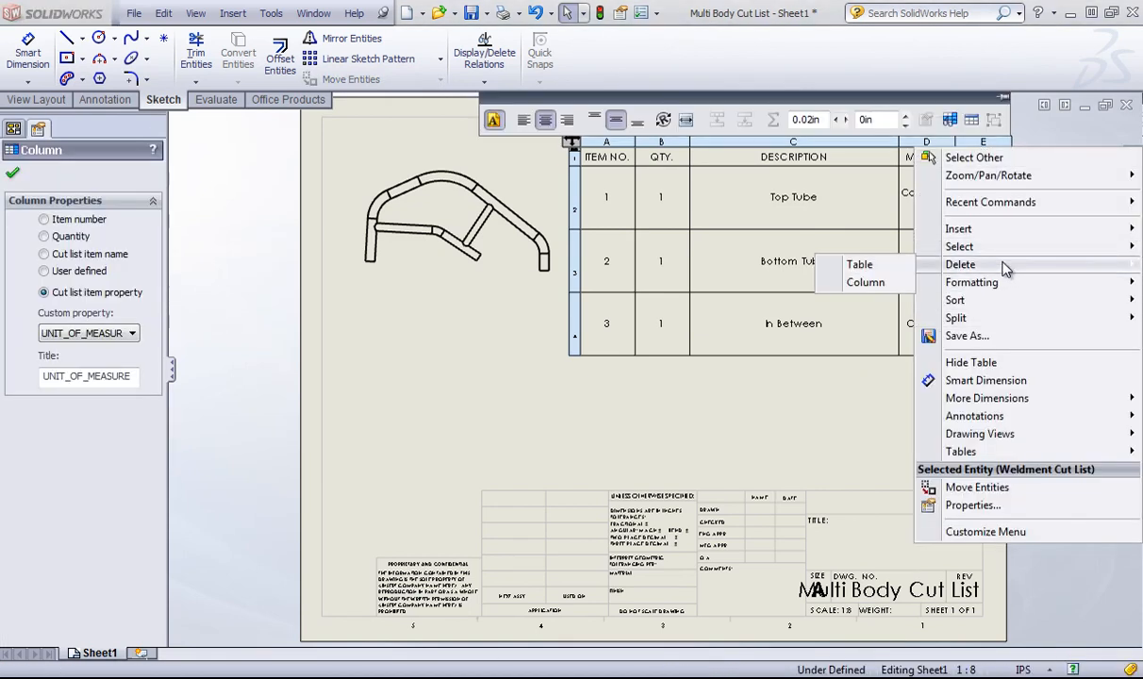
pyautogui.click(862, 283)
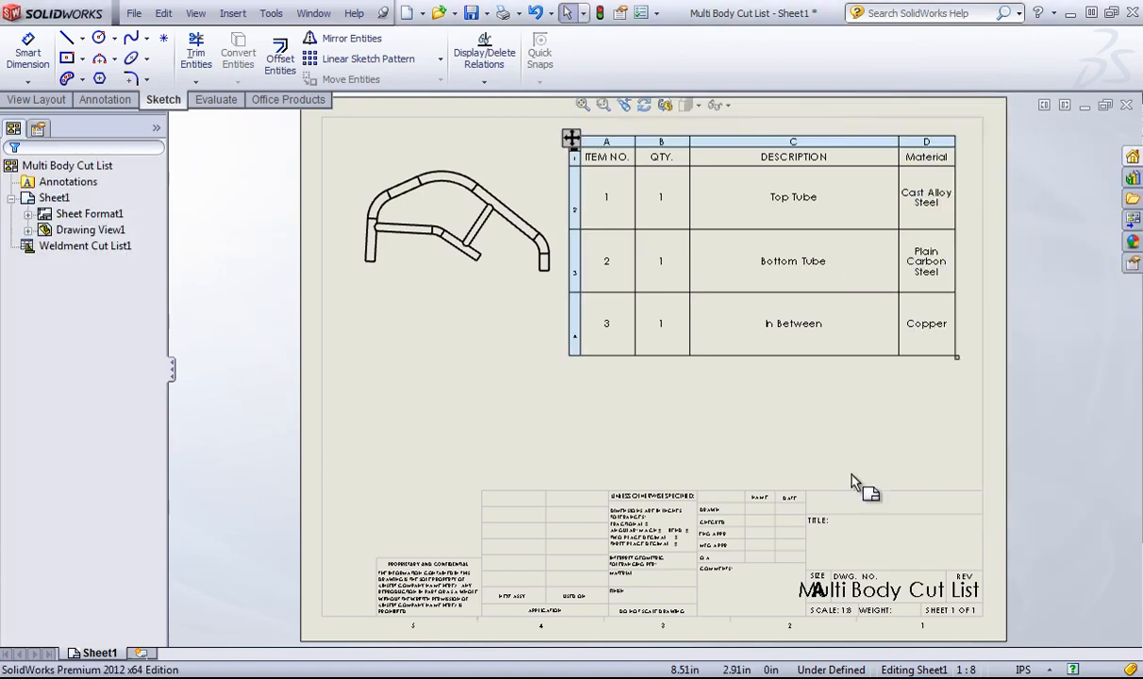
pyautogui.click(813, 408)
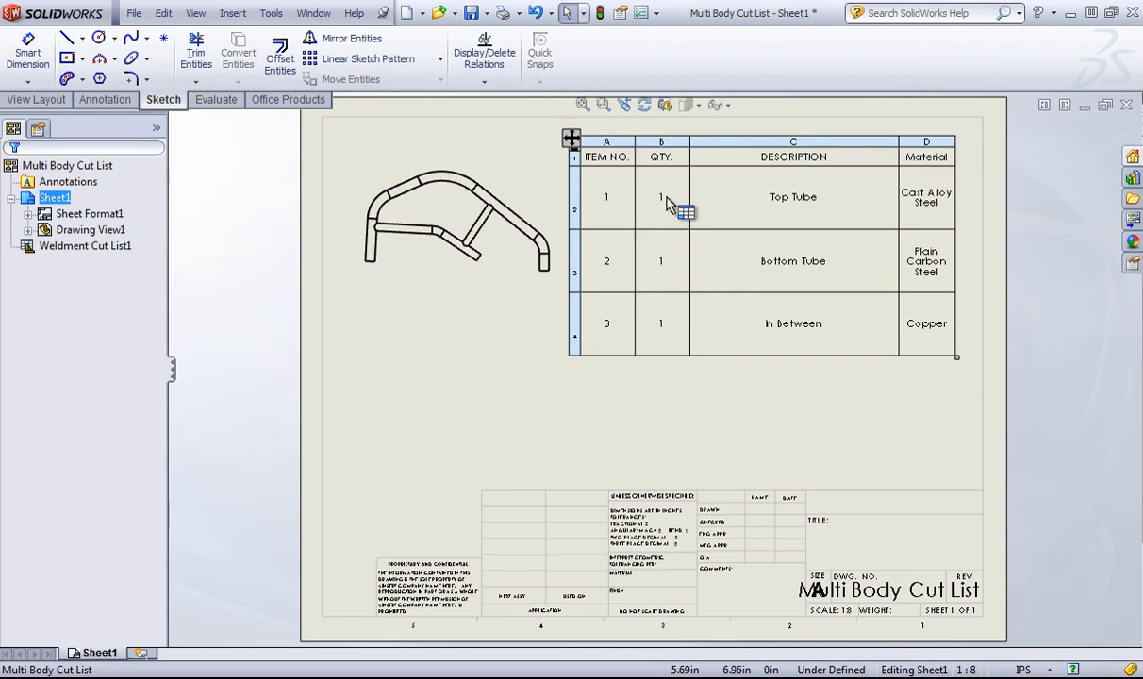
# Switch to the part and use Move/Copy Bodies to make one copy of the top tube, about 9.44 in higher along Y
pyautogui.click(313, 14)
pyautogui.click(390, 181)
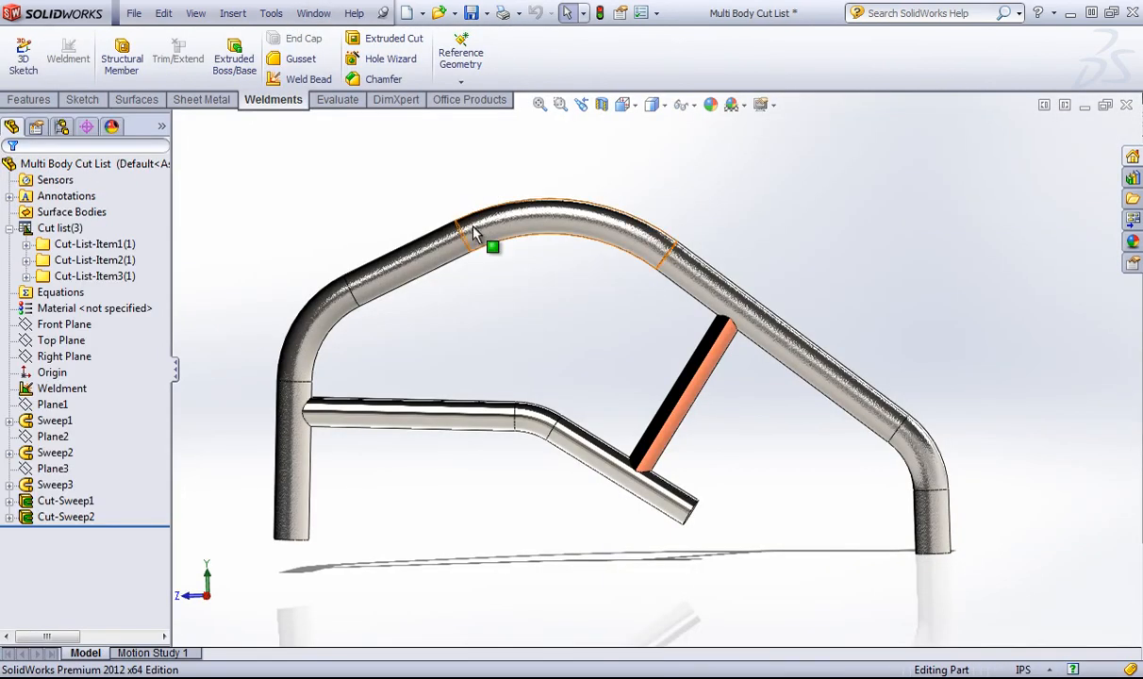
pyautogui.click(28, 99)
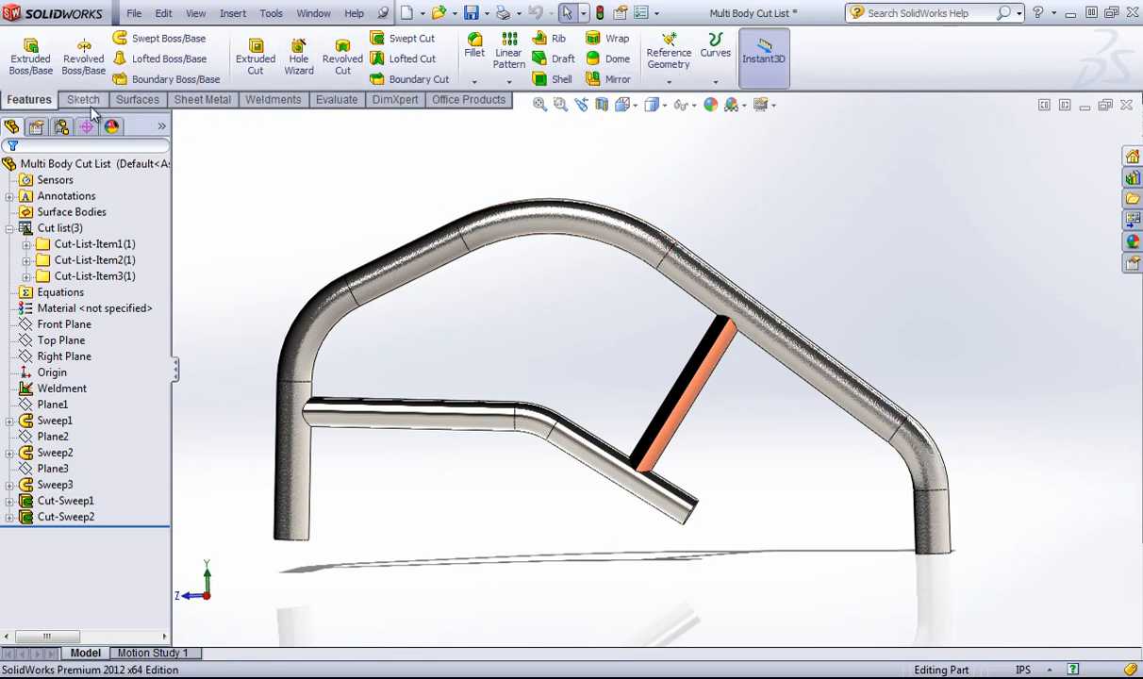
pyautogui.click(137, 99)
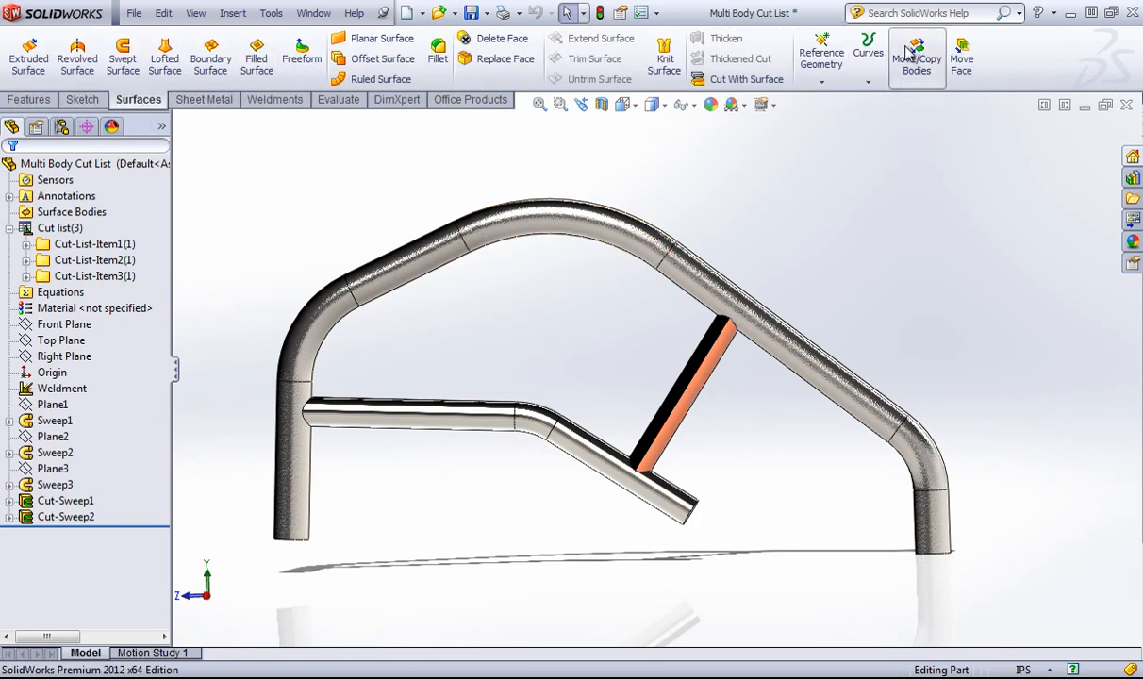
pyautogui.click(916, 59)
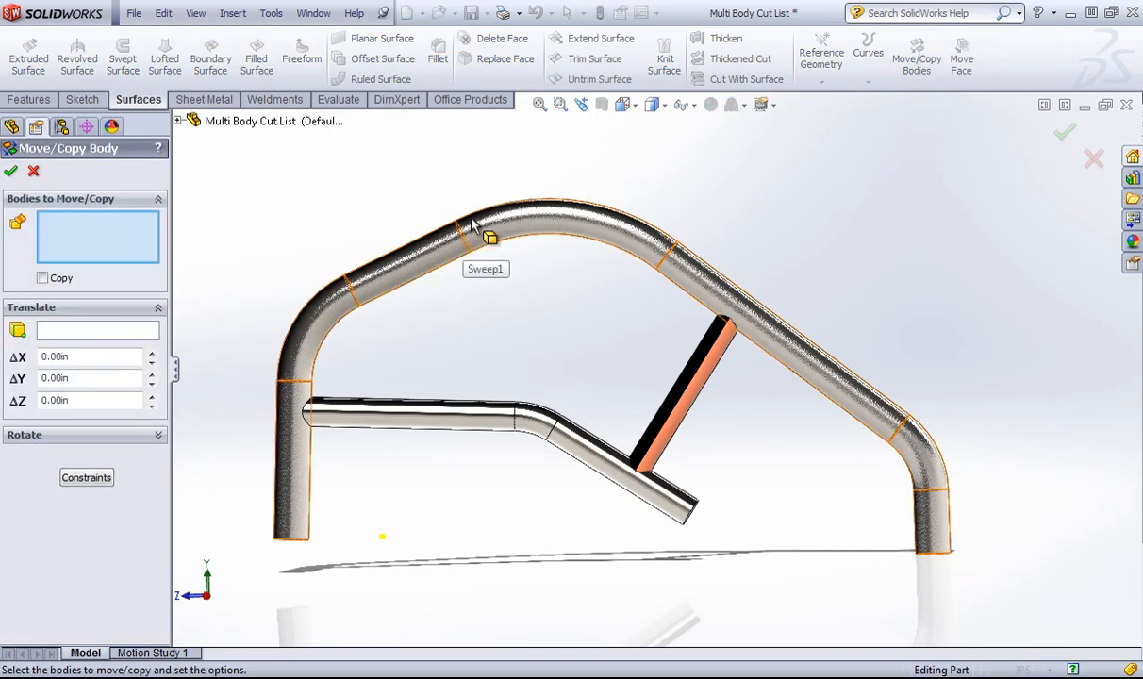
pyautogui.click(469, 253)
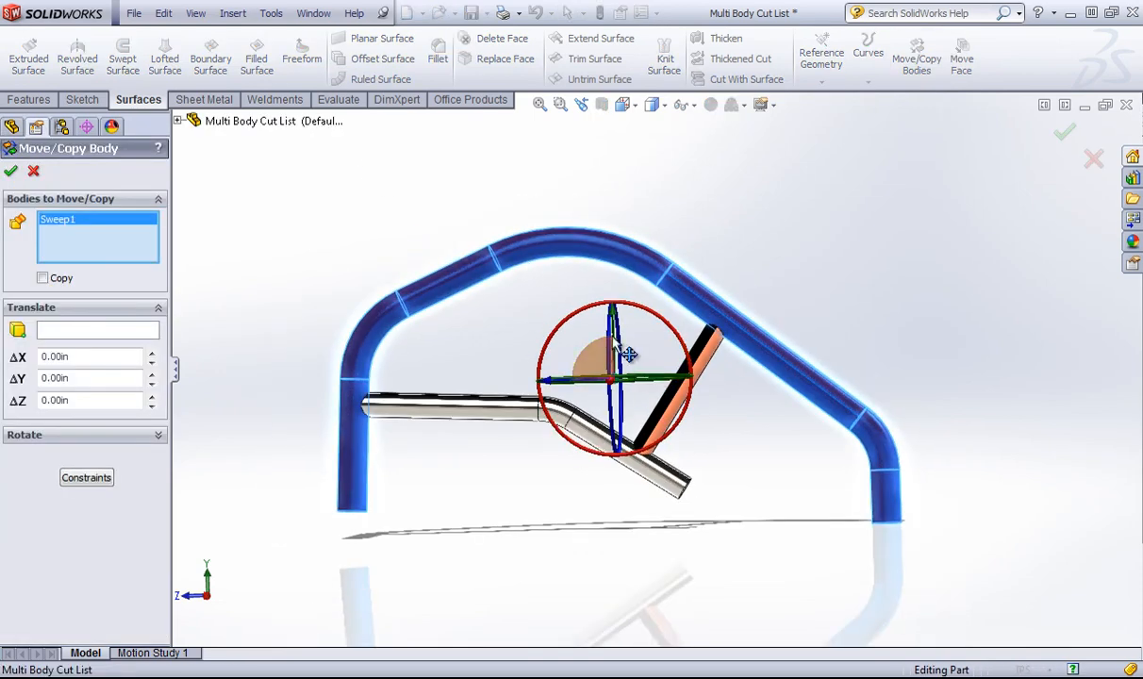
pyautogui.moveTo(615, 309); pyautogui.dragTo(608, 78)
pyautogui.click(41, 277)
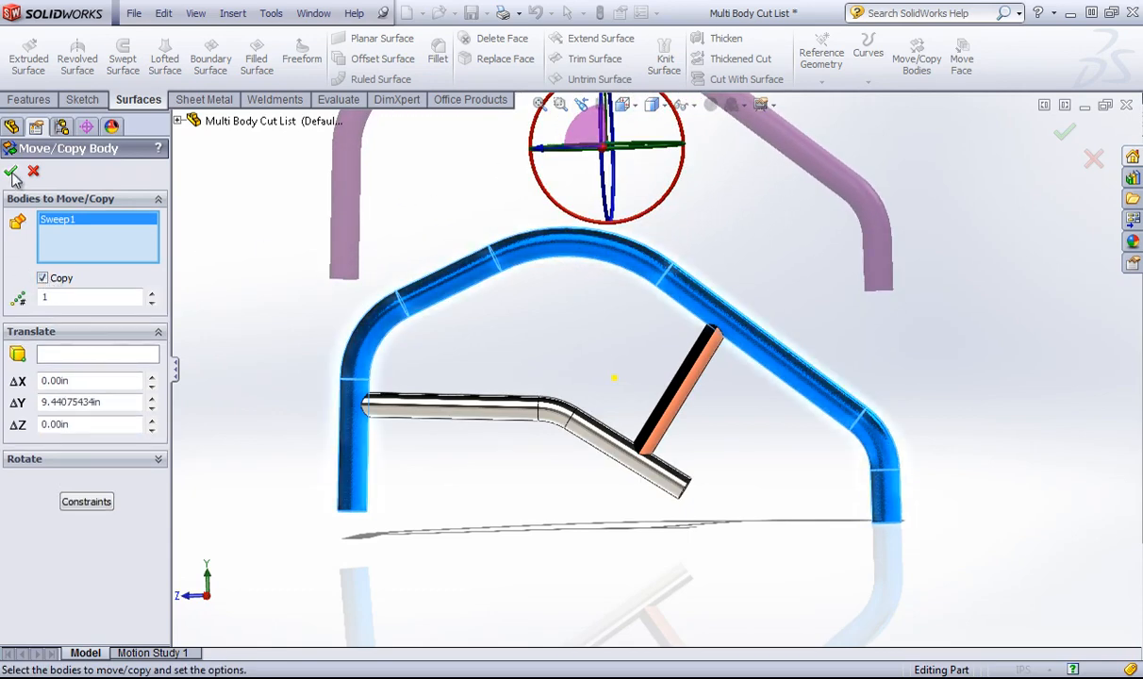
pyautogui.click(11, 171)
pyautogui.click(293, 241)
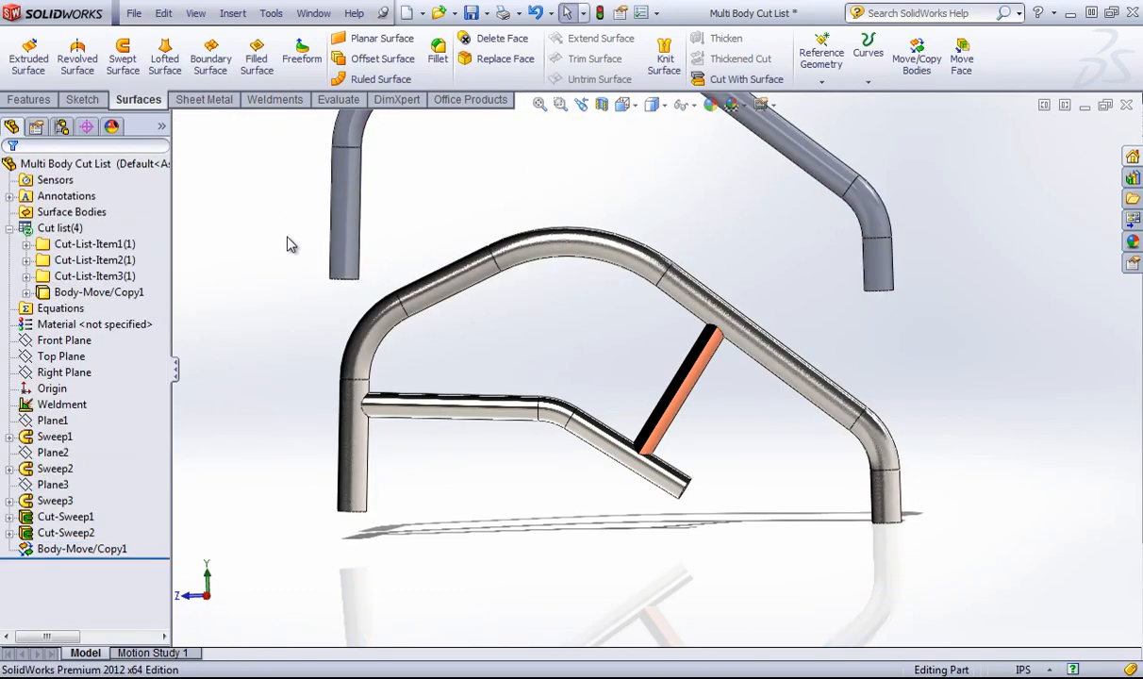
# Update the cut list to group the copied tube, and inspect the bodies in Cut-List-Item1
pyautogui.rightClick(45, 229)
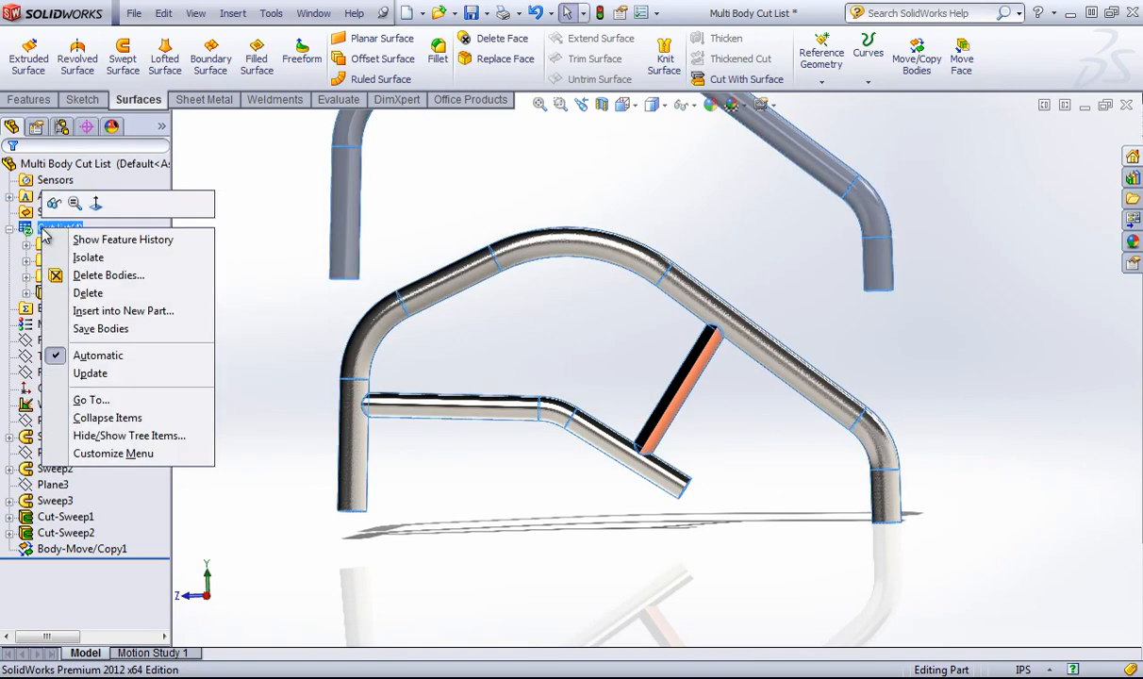
pyautogui.click(11, 228)
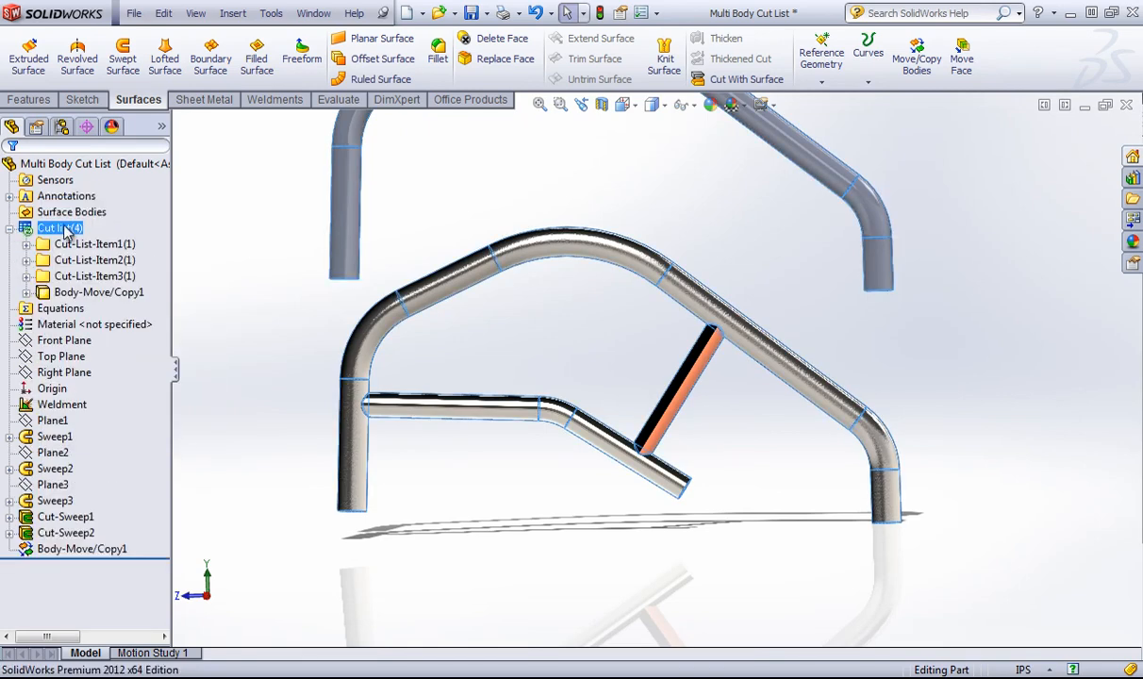
pyautogui.rightClick(66, 233)
pyautogui.click(121, 366)
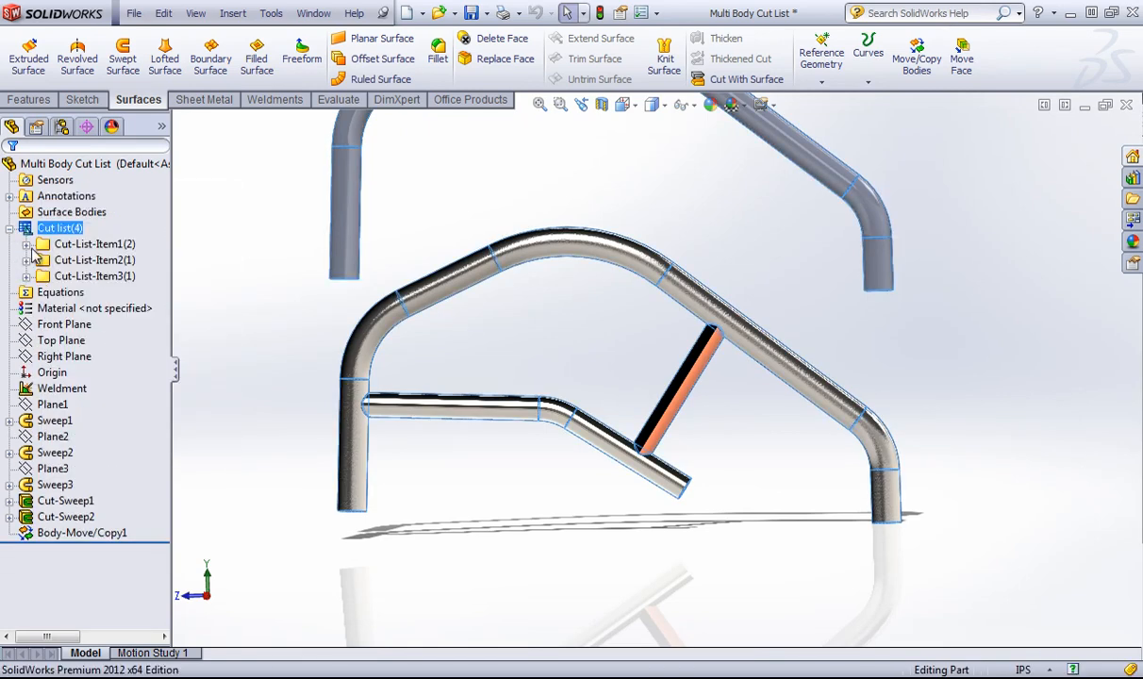
pyautogui.click(26, 244)
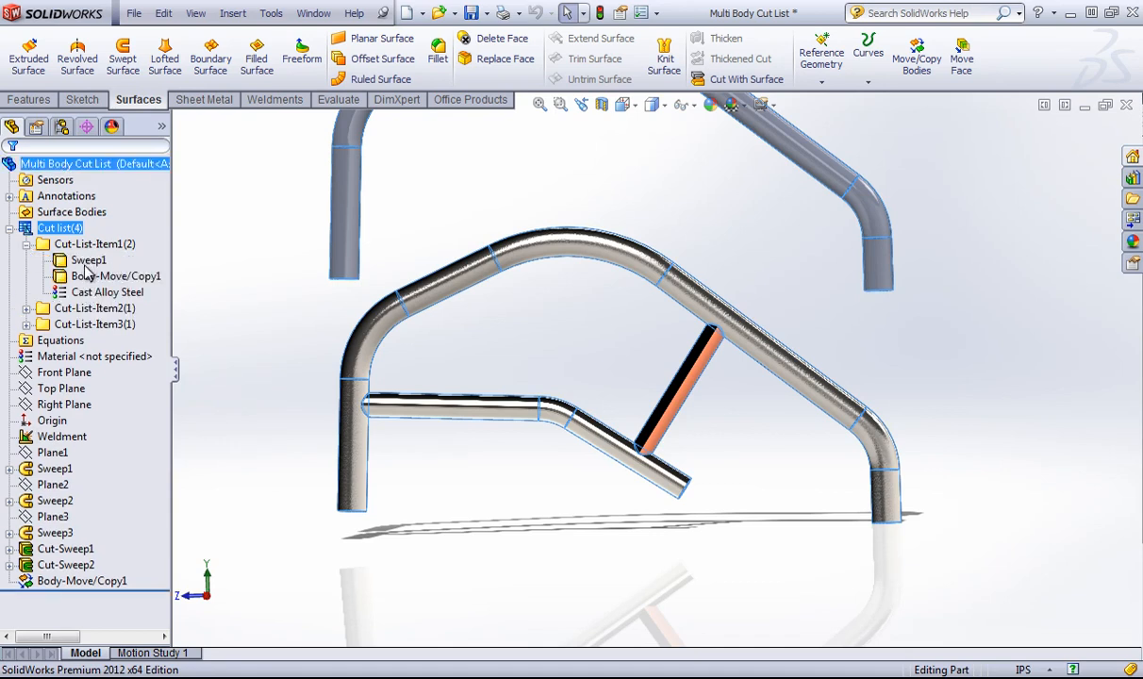
pyautogui.click(26, 244)
pyautogui.click(381, 208)
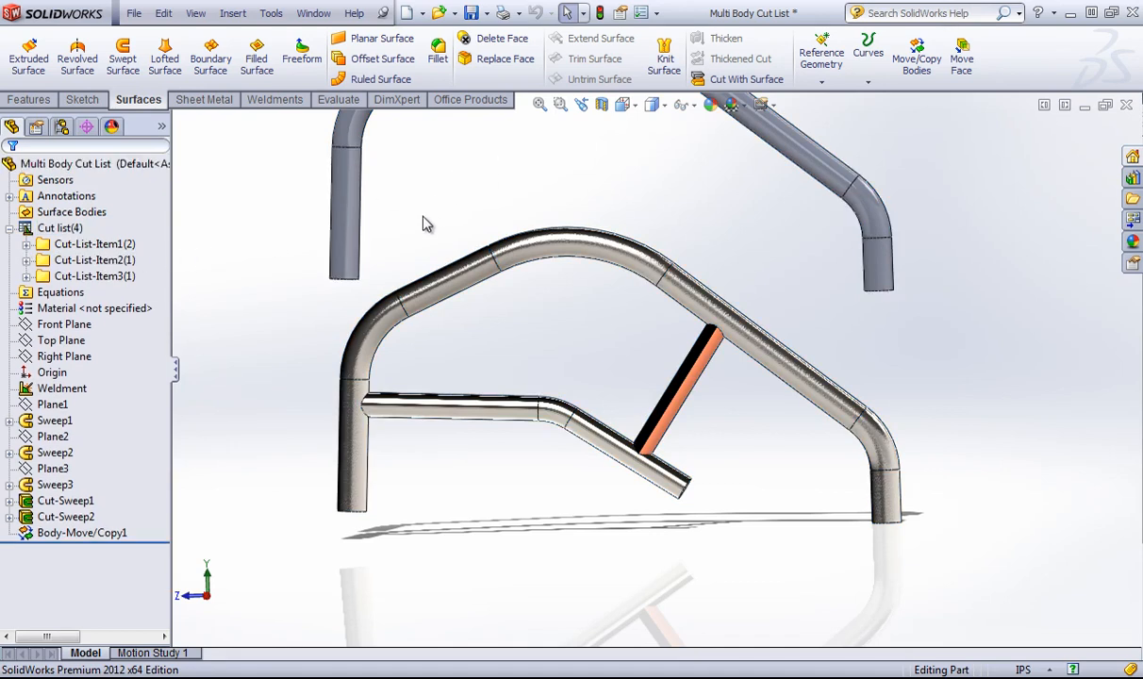
# Check the top tube's quantity in the drawing's cut list table, and return to the part
pyautogui.click(311, 13)
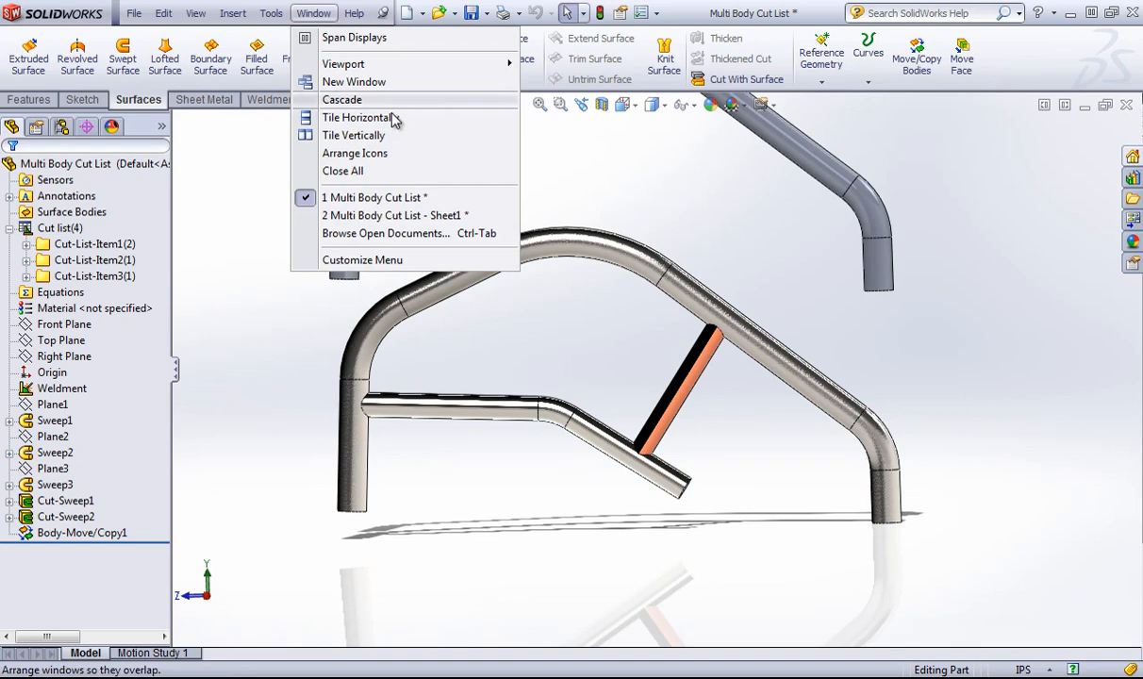
pyautogui.click(428, 217)
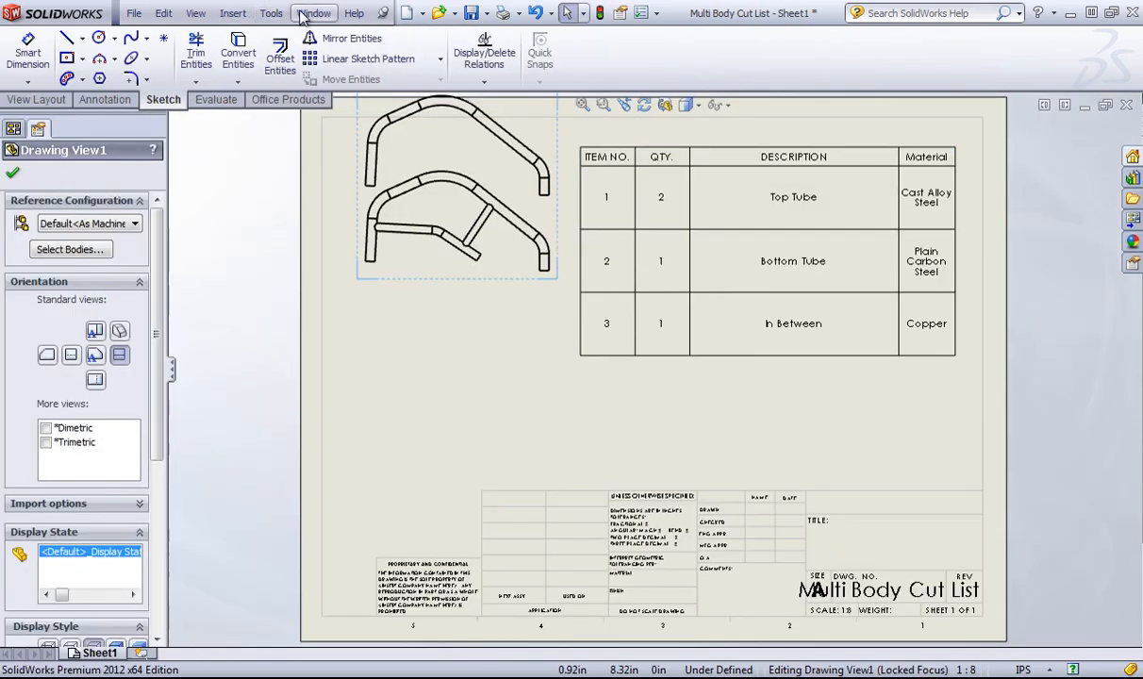
pyautogui.click(311, 13)
pyautogui.click(377, 253)
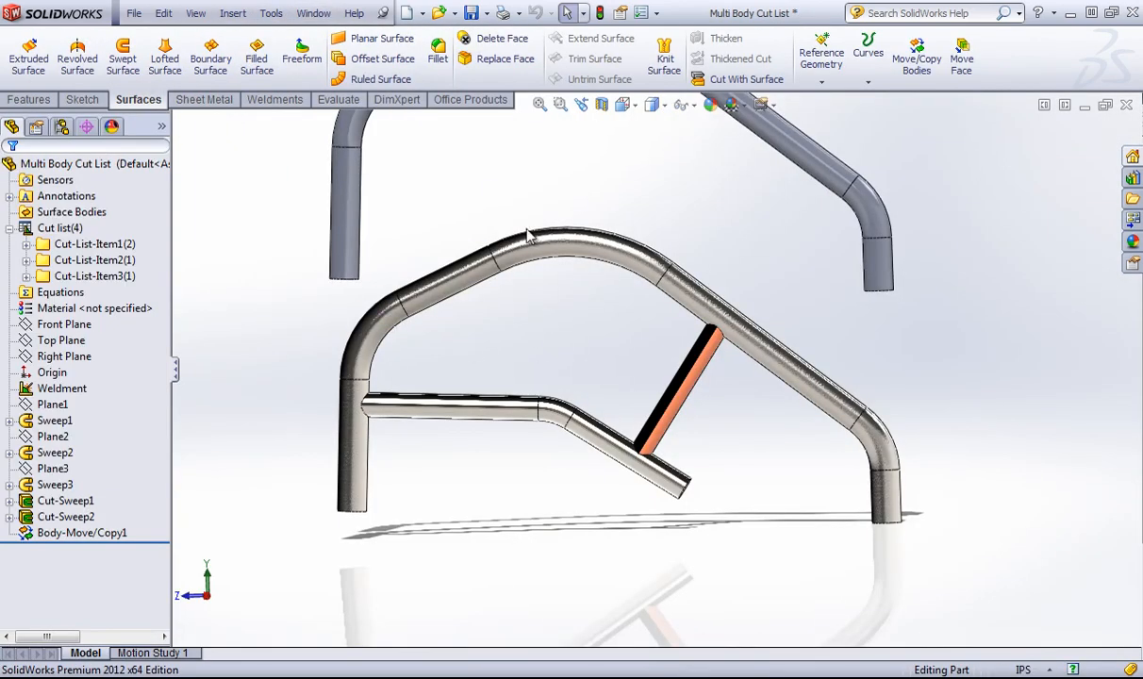
# Sketch two separate circles on the Right Plane between the two top tubes, the second with a radius of about 0.89 in
pyautogui.moveTo(528, 236); pyautogui.dragTo(377, 222, button='middle')
pyautogui.click(59, 324)
pyautogui.click(57, 339)
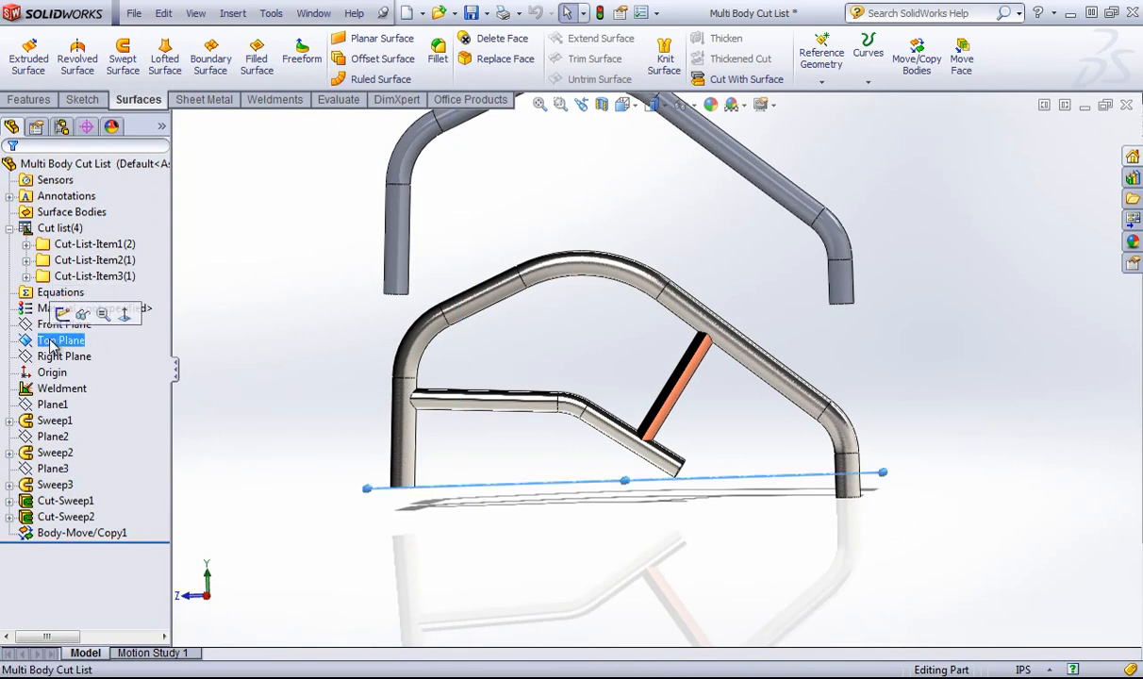
pyautogui.click(52, 357)
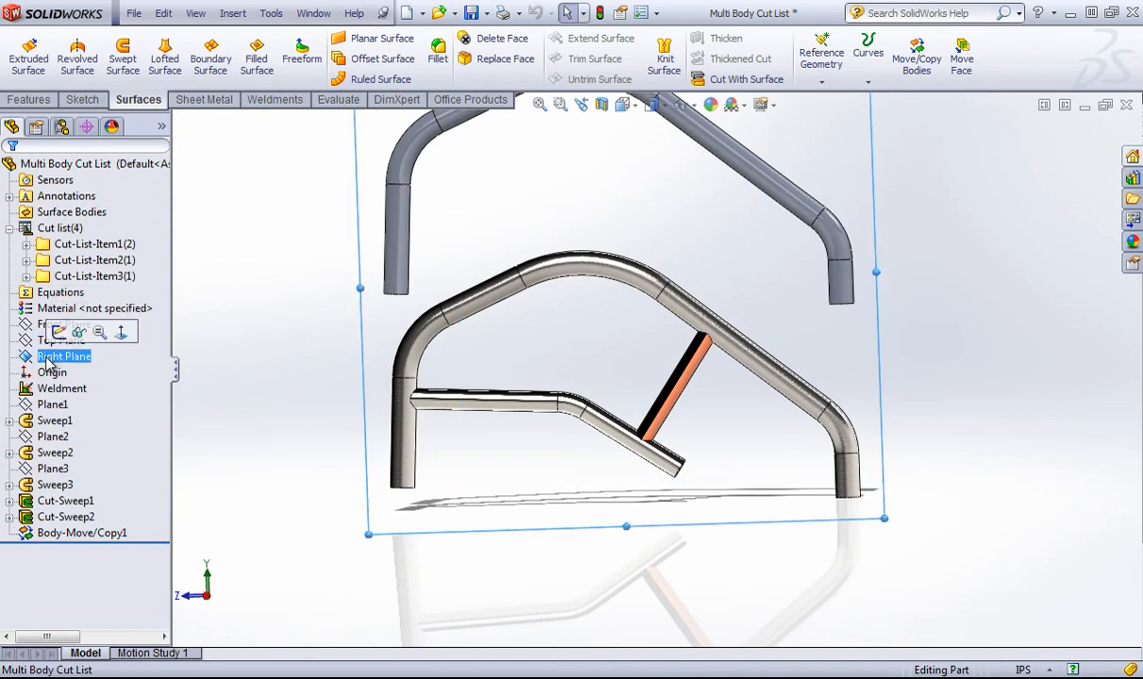
pyautogui.click(82, 99)
pyautogui.click(138, 37)
pyautogui.click(518, 201)
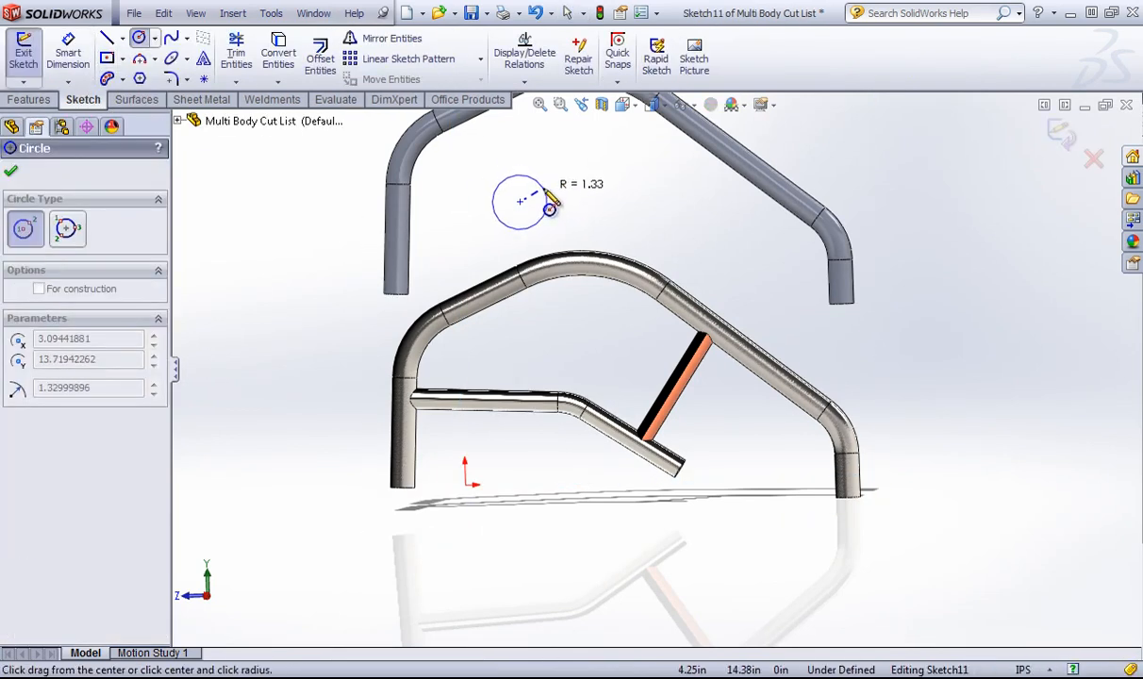
pyautogui.click(536, 205)
pyautogui.click(619, 199)
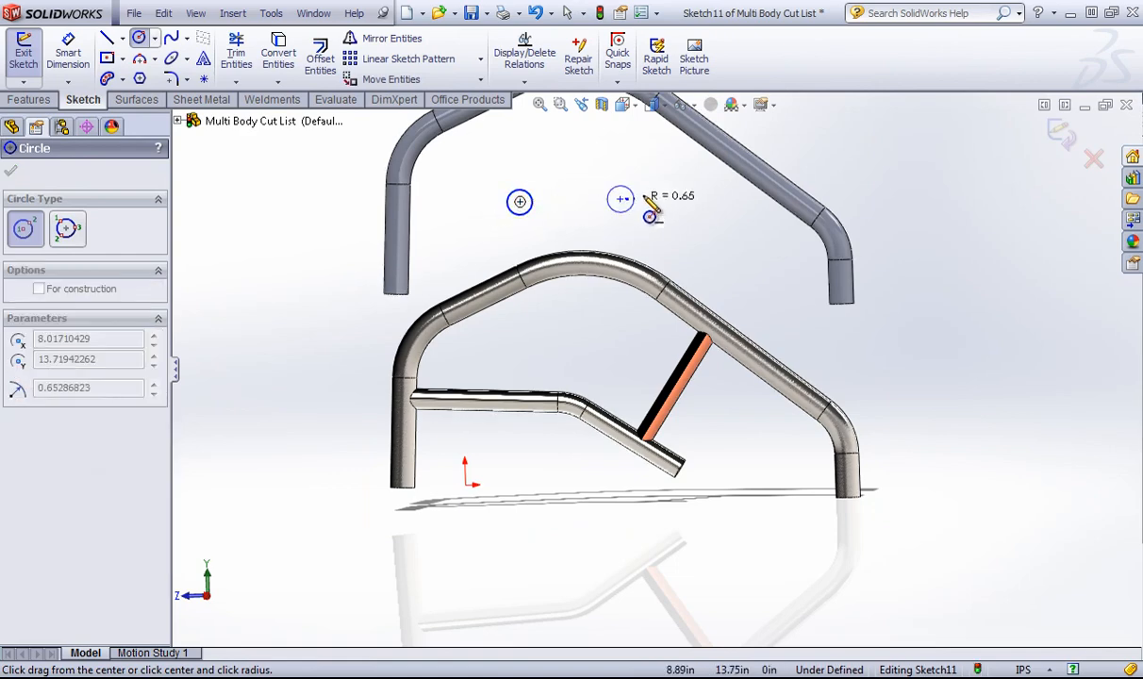
pyautogui.click(635, 185)
pyautogui.rightClick(650, 174)
pyautogui.click(680, 176)
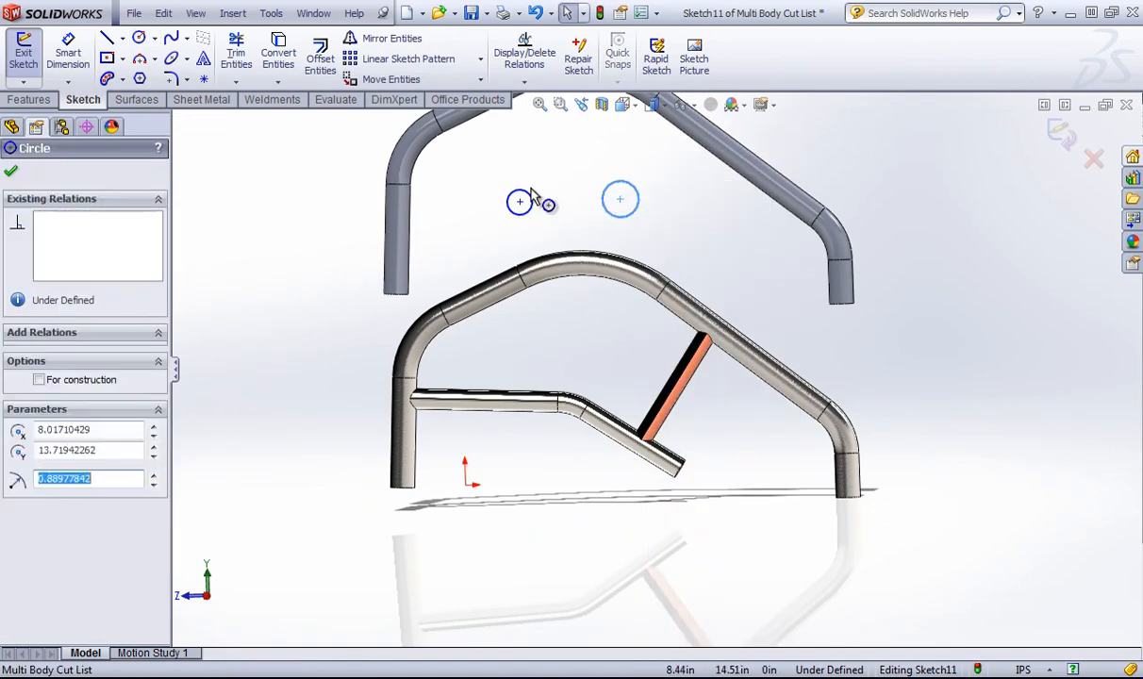
# Add an Equal relation between the two sketched circles
pyautogui.keyDown('ctrl'); pyautogui.click(520, 201); pyautogui.keyUp('ctrl')
pyautogui.click(45, 520)
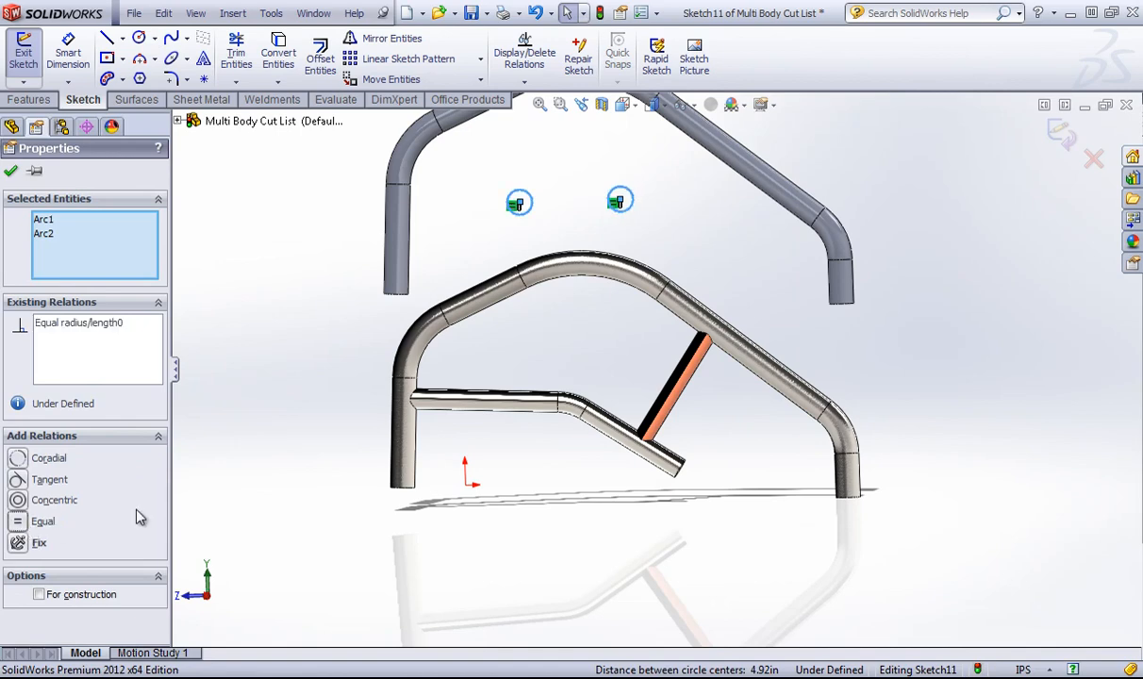
pyautogui.click(259, 196)
# Extrude the two circles with Extruded Boss/Base into two separate solid cylinders
pyautogui.click(59, 99)
pyautogui.click(30, 52)
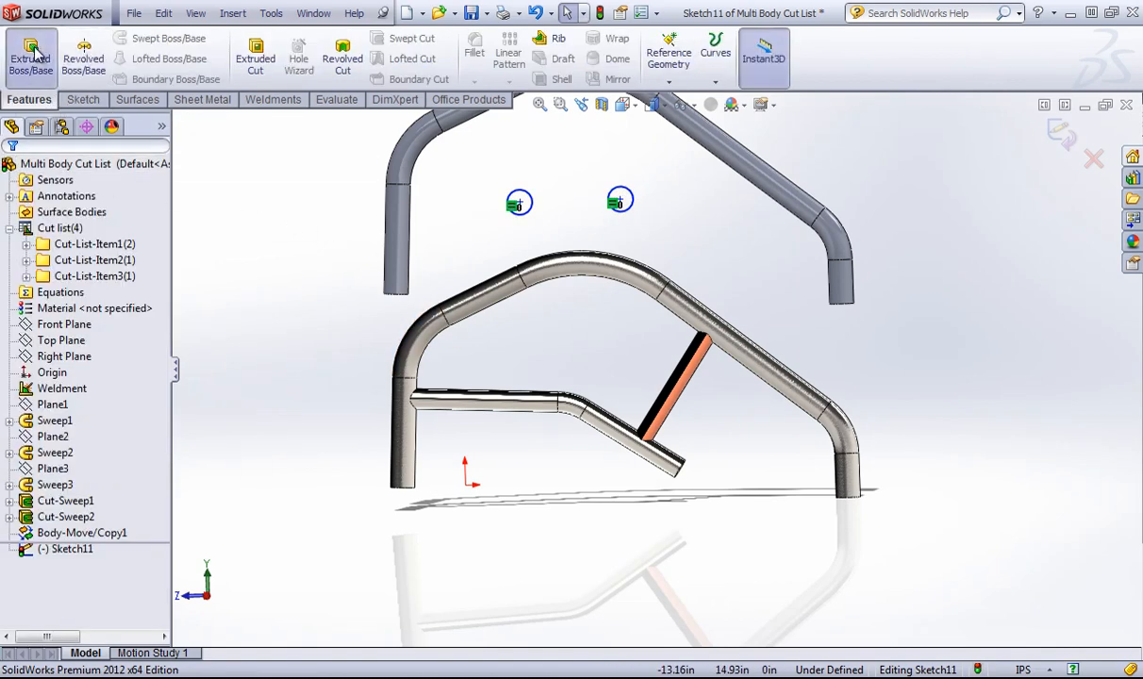
pyautogui.moveTo(575, 215); pyautogui.dragTo(382, 227)
pyautogui.click(1063, 132)
# Update the cut list to group the two cylinders, and list the bodies in Cut-List-Item4
pyautogui.moveTo(812, 255); pyautogui.dragTo(428, 303, button='middle')
pyautogui.click(59, 228)
pyautogui.rightClick(59, 234)
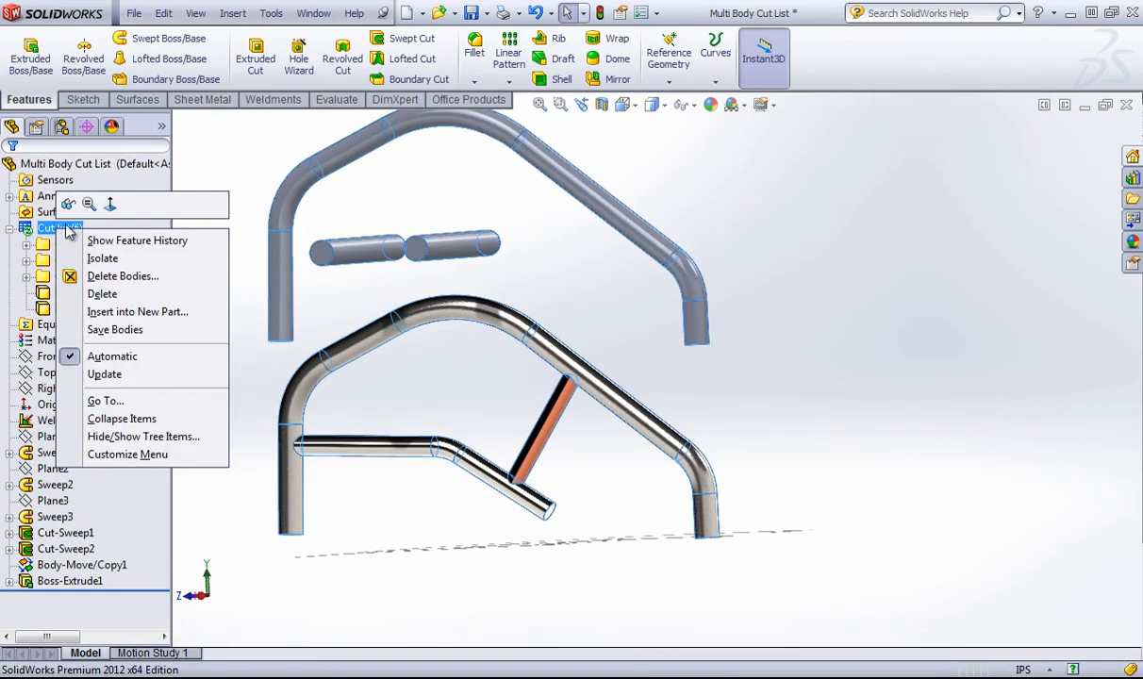
pyautogui.click(113, 375)
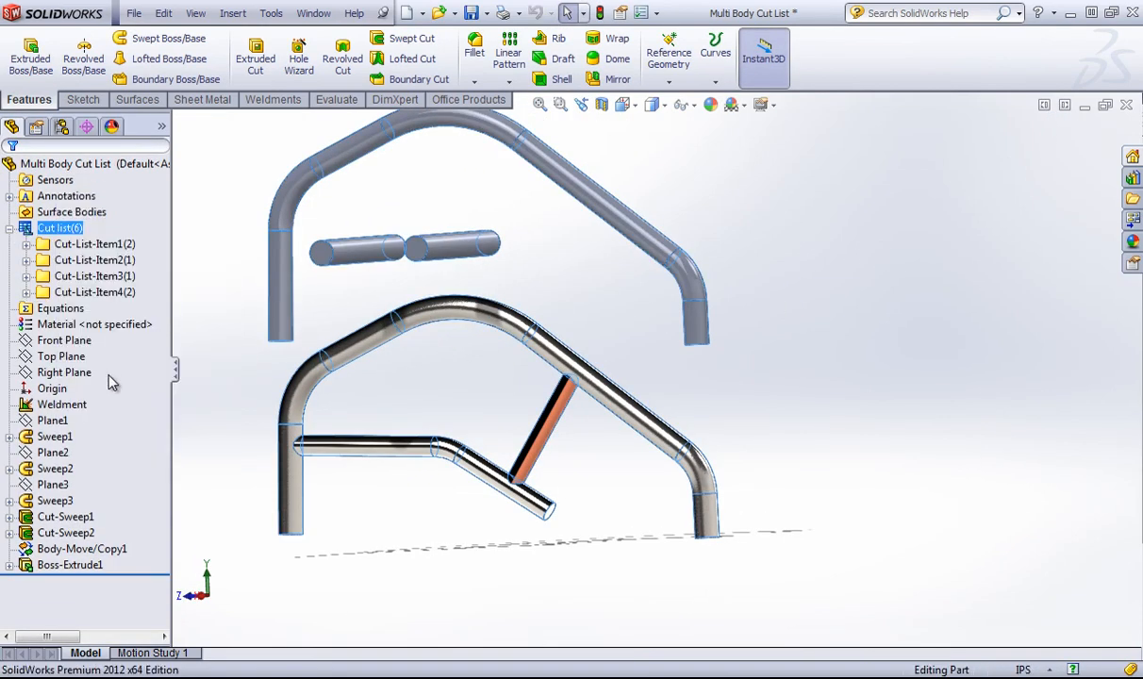
pyautogui.click(198, 296)
pyautogui.click(27, 293)
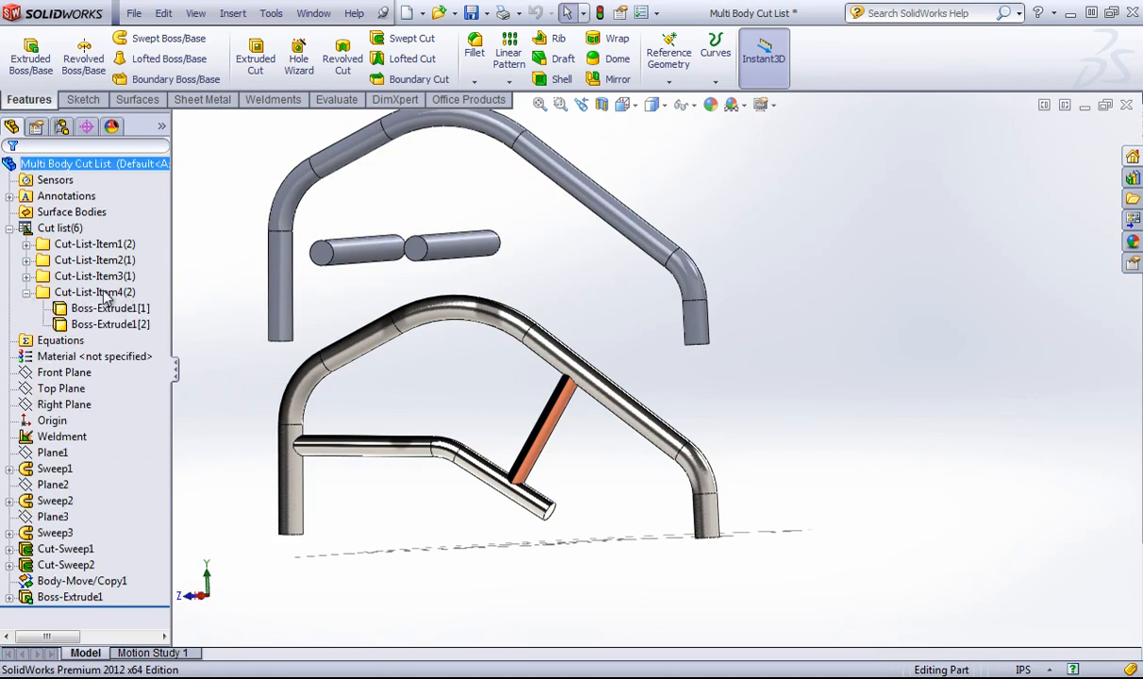
# Add a DESCRIPTION property with the value Cylinder to the cut-list properties of Cut-List-Item4
pyautogui.click(98, 293)
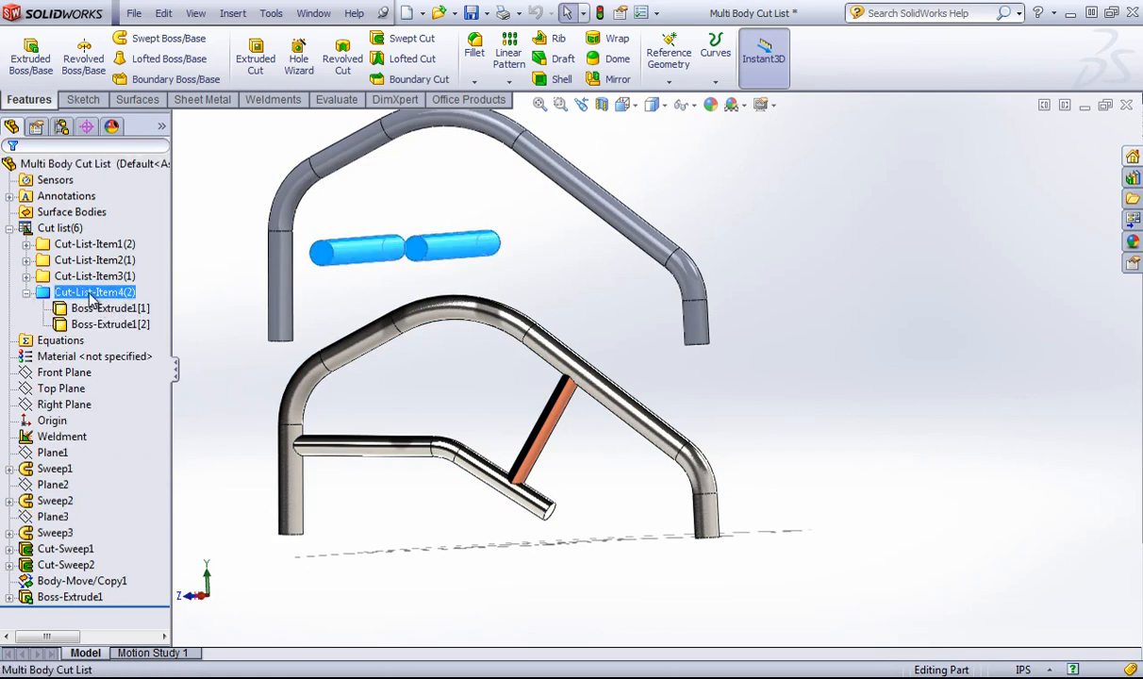
pyautogui.rightClick(92, 300)
pyautogui.click(141, 319)
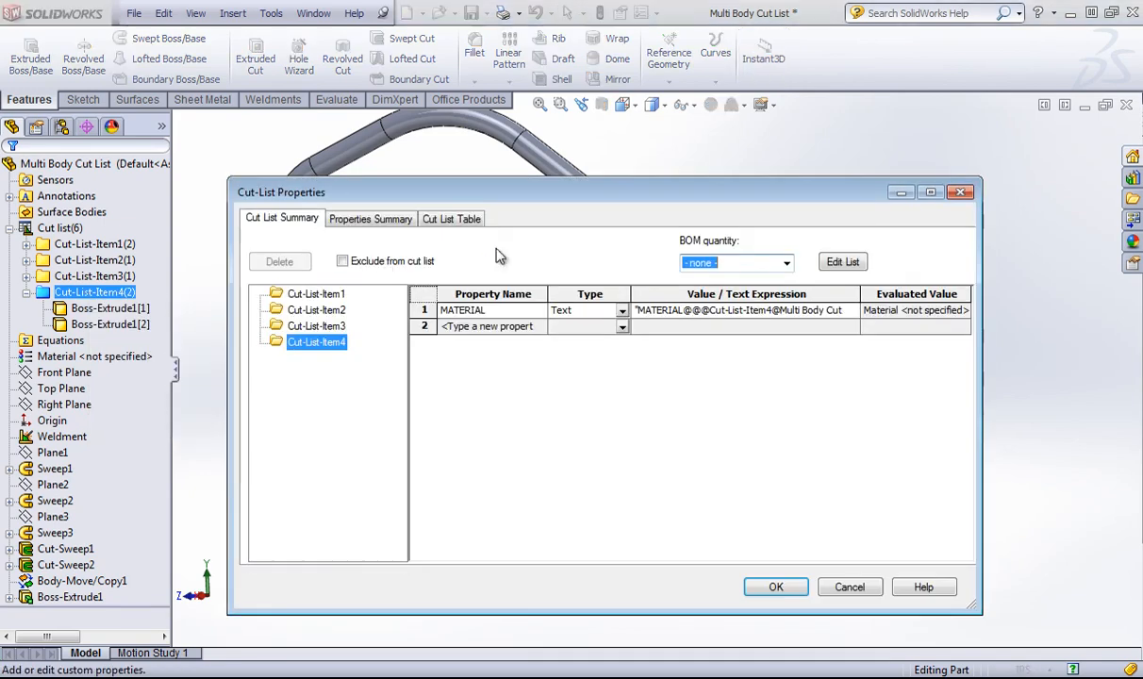
pyautogui.click(529, 335)
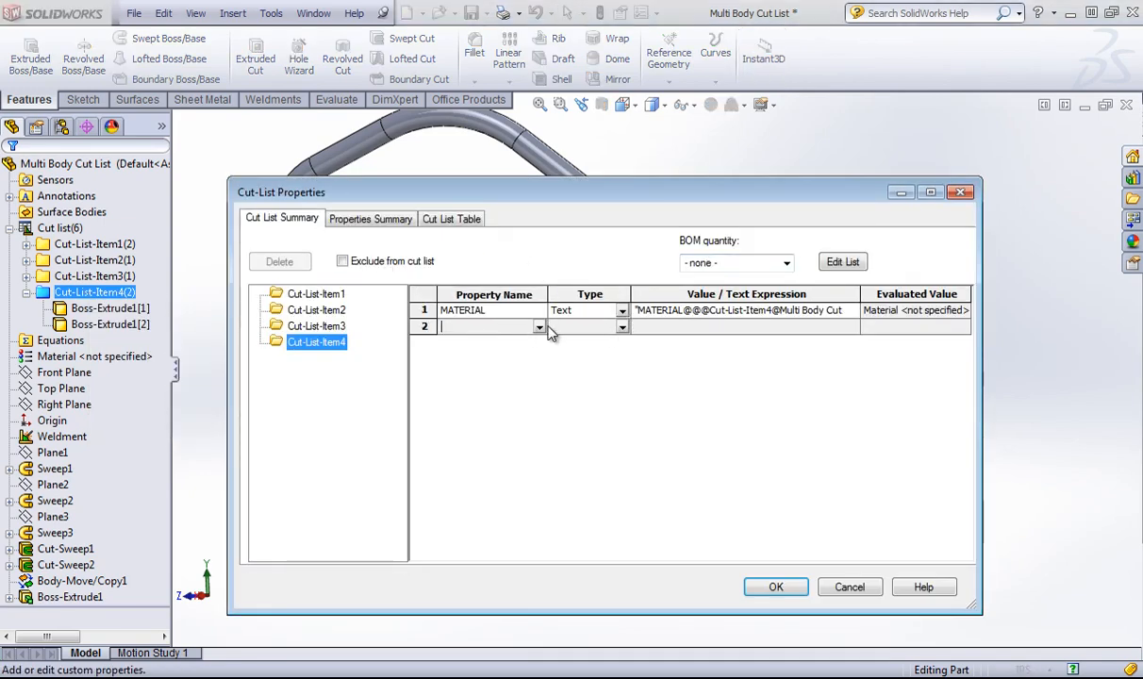
pyautogui.click(546, 326)
pyautogui.click(476, 340)
pyautogui.click(689, 329)
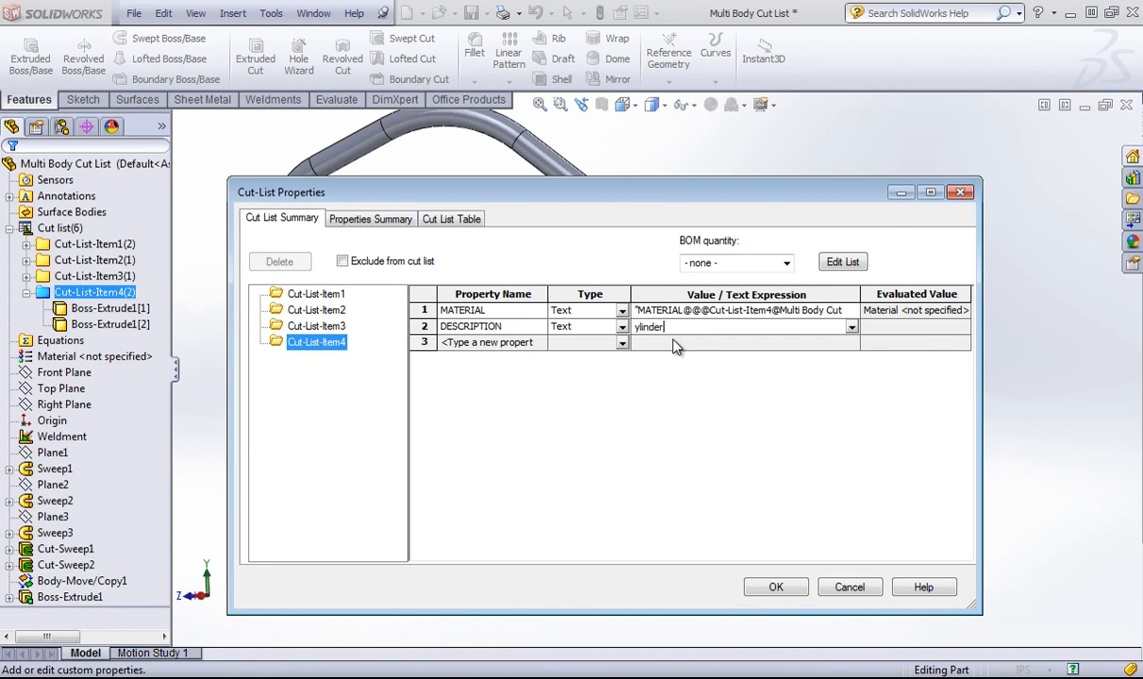
pyautogui.press('Return')
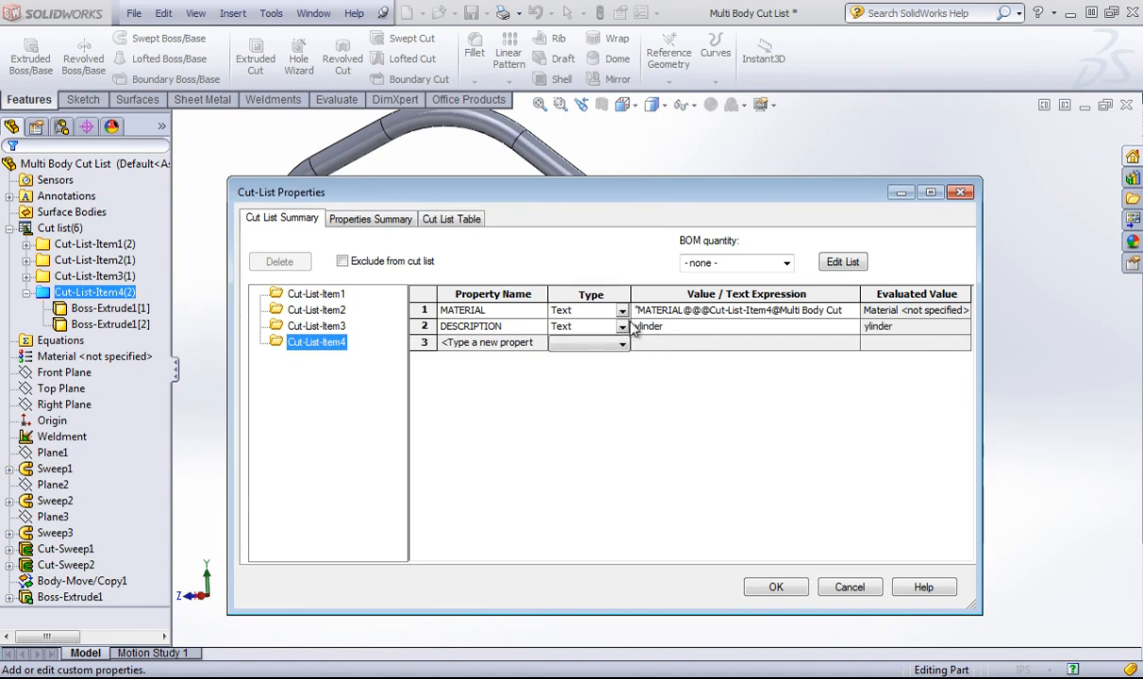
pyautogui.click(637, 326)
pyautogui.click(637, 327)
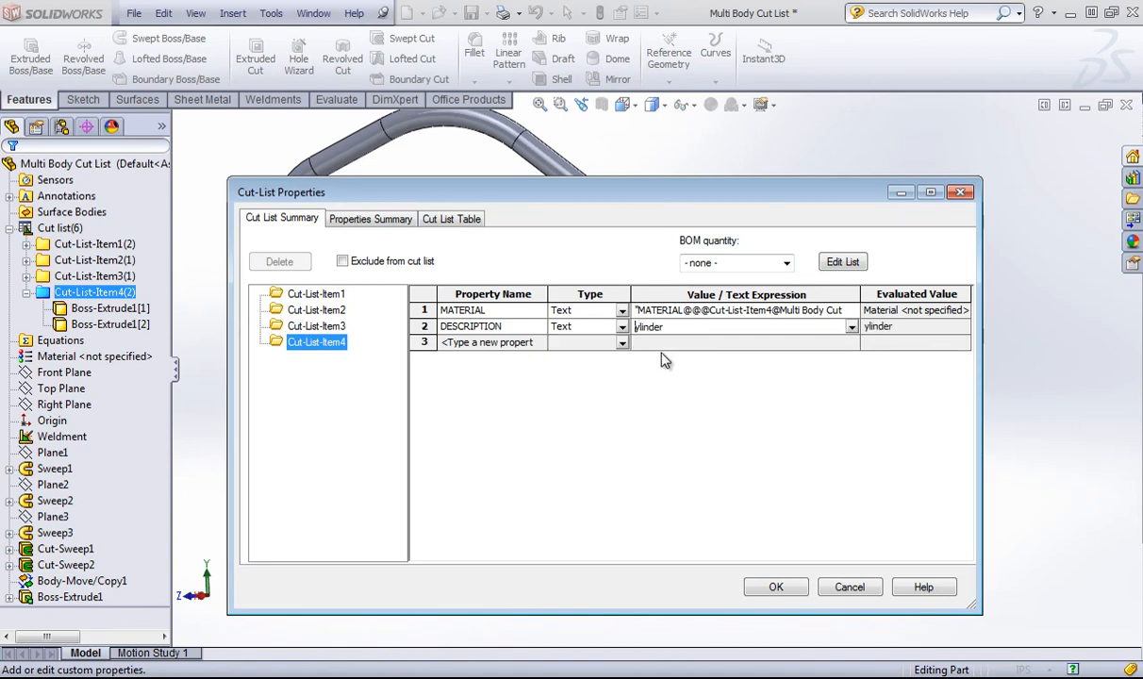
pyautogui.write('C')
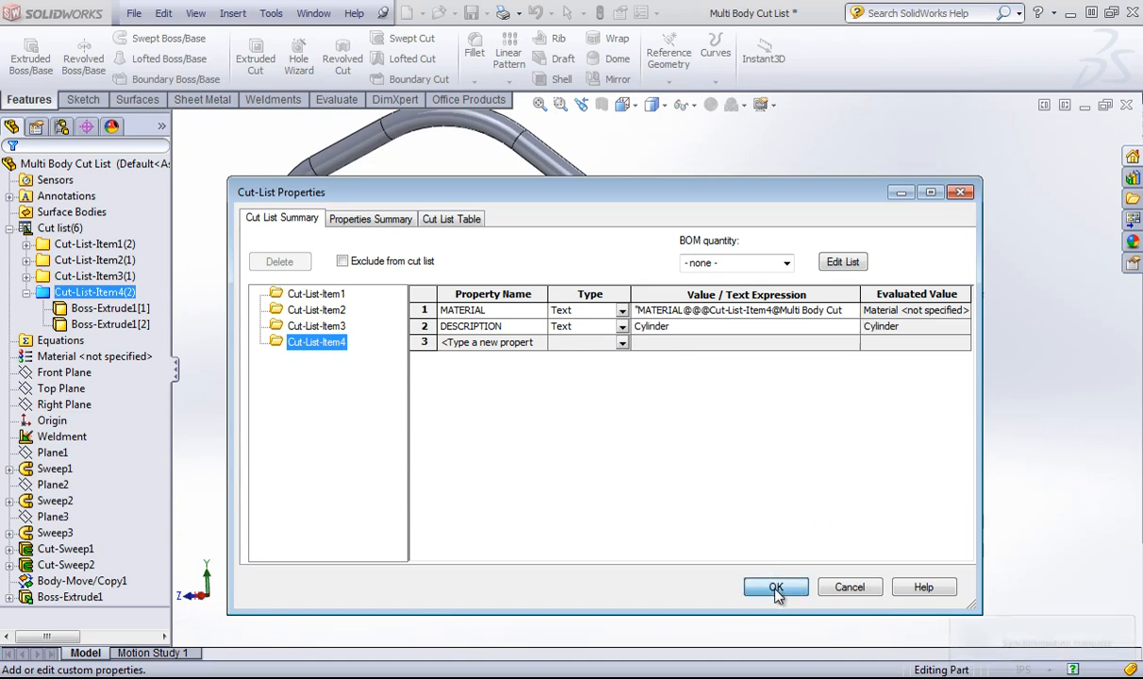
pyautogui.click(773, 586)
# Switch to the Multi Body Cut List - Sheet1 drawing to check the cylinder row in the cut list table
pyautogui.click(314, 13)
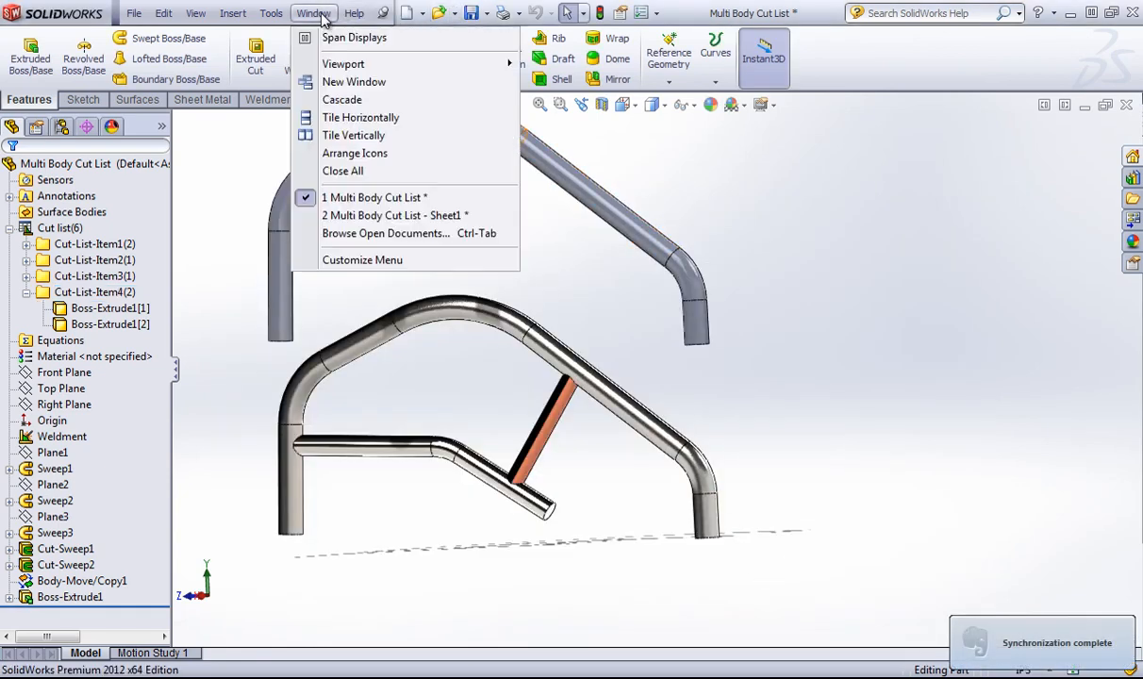
pyautogui.click(371, 216)
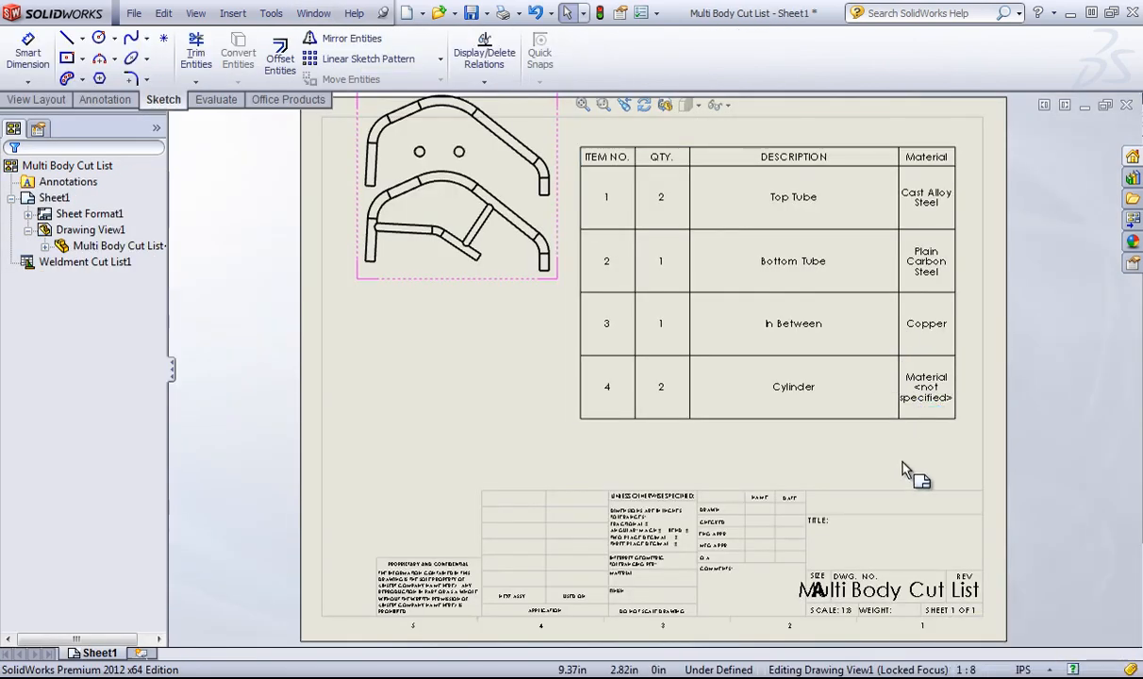